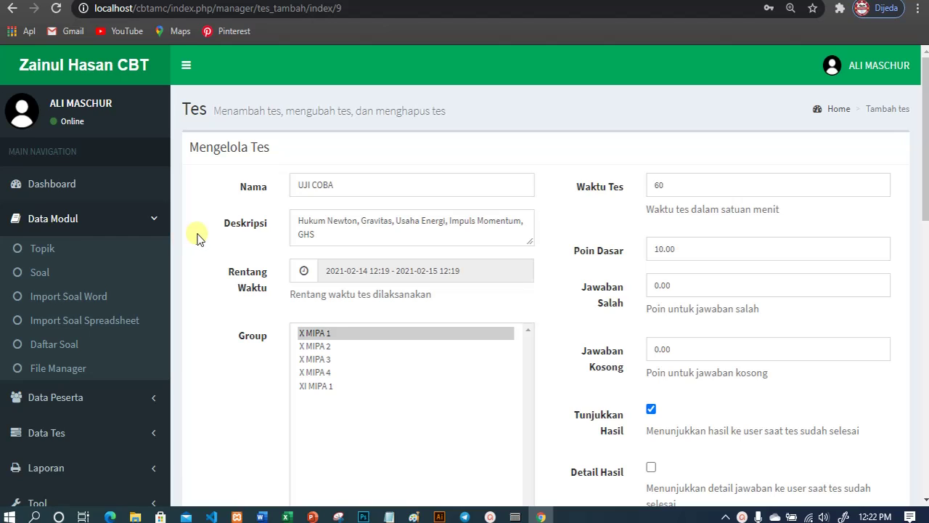
Step: Visit the dashboard, and open the topic list (Topik) of Data Modul
click(67, 221)
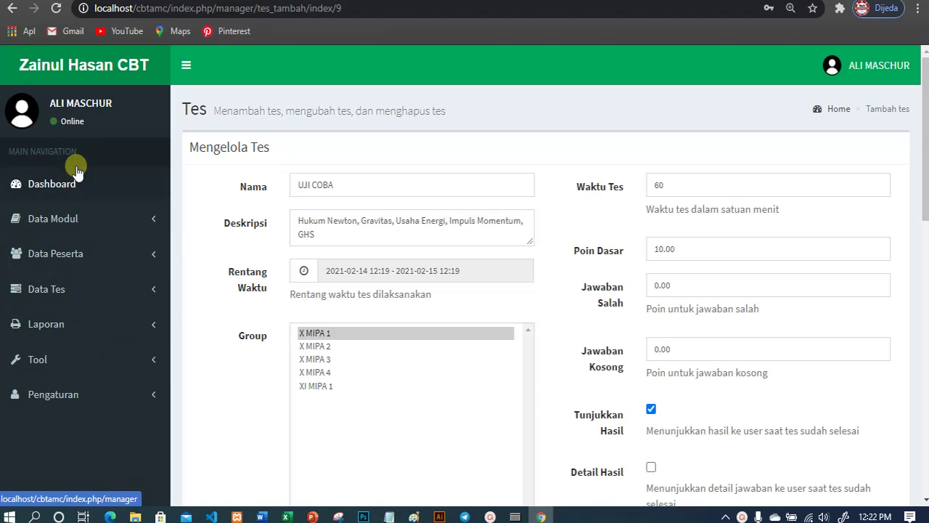
click(58, 185)
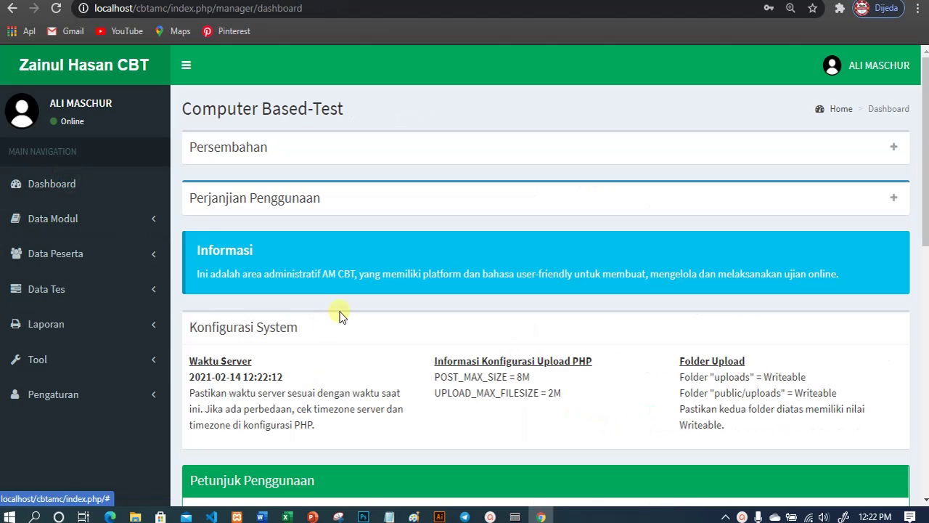
click(72, 222)
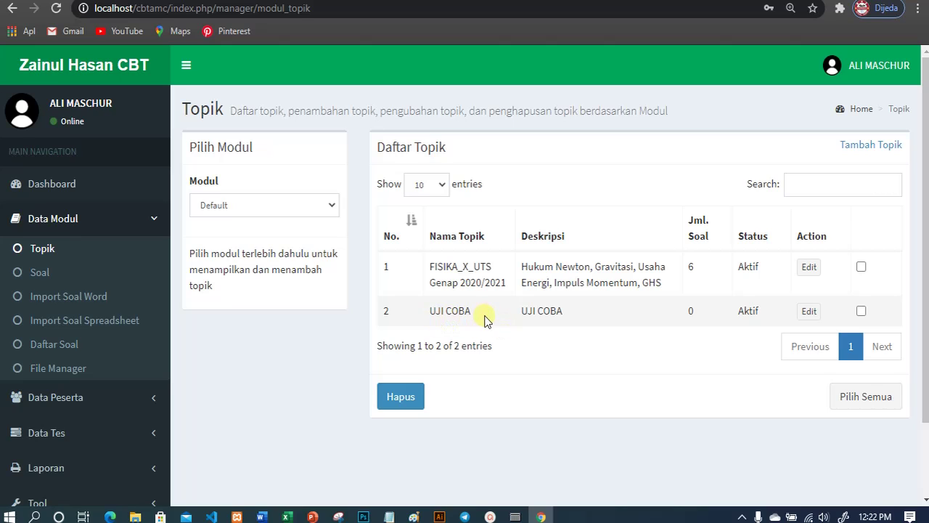
Step: Examine the topic name, description and status fields in the Tambah Topik form, and close it without adding a topic
click(876, 147)
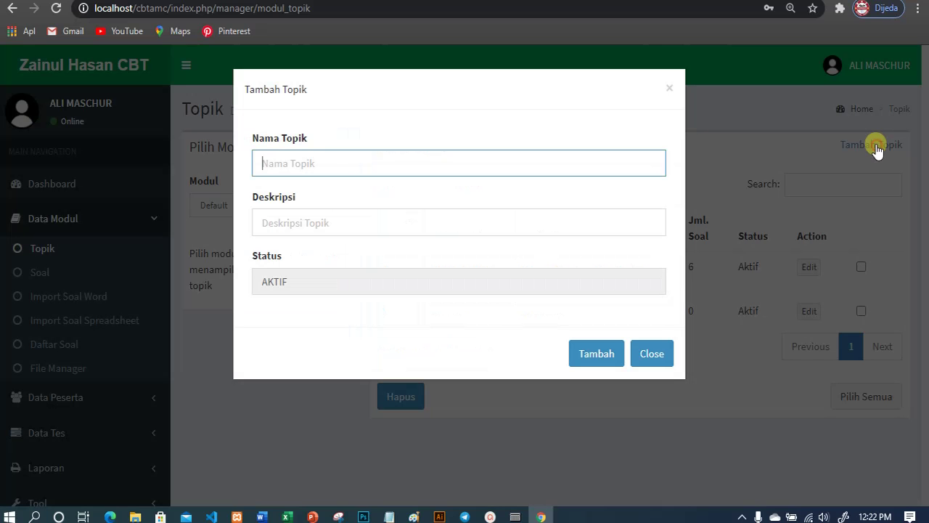
click(665, 354)
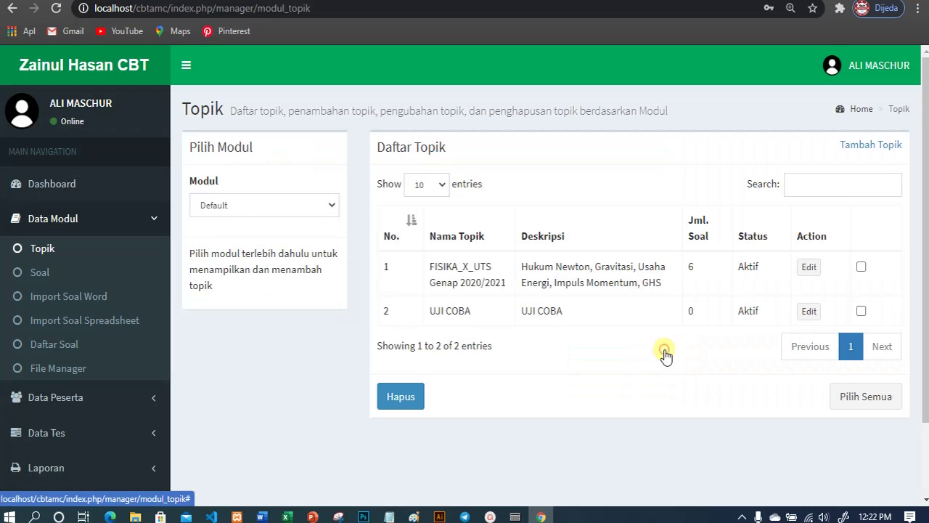
click(874, 146)
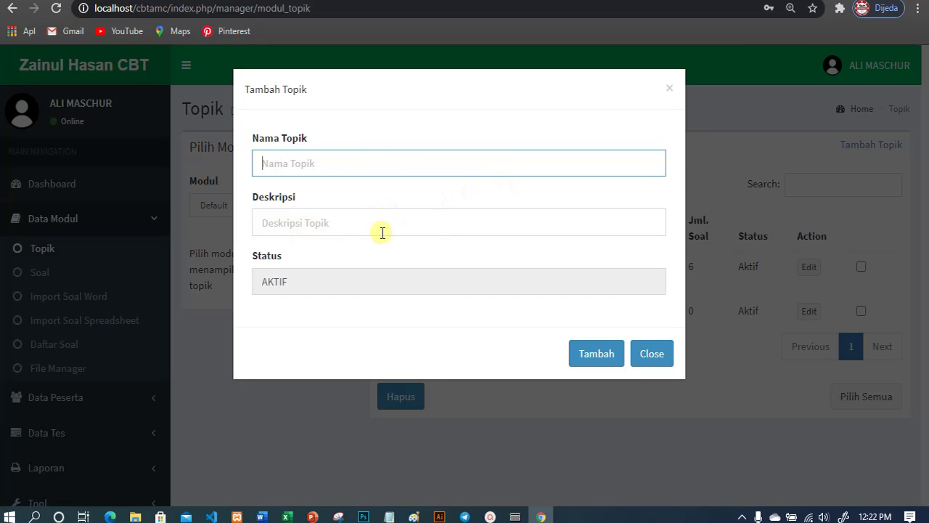
click(287, 284)
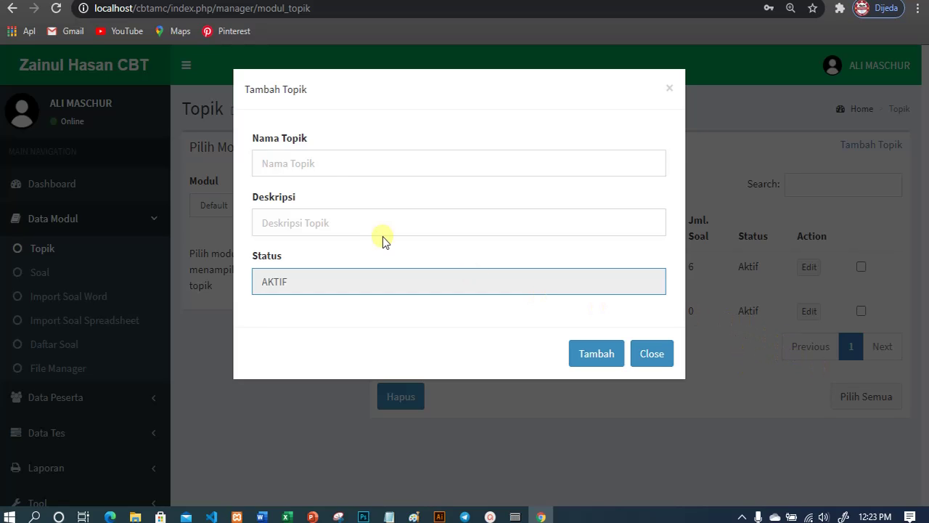
click(649, 357)
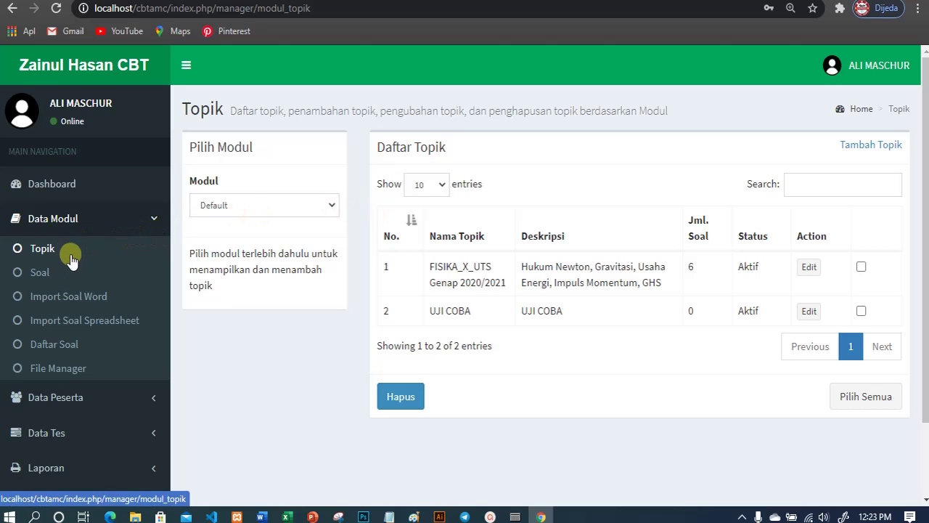
Step: Open the question management page (Soal) and select the topic Default - UJI COBA
click(38, 274)
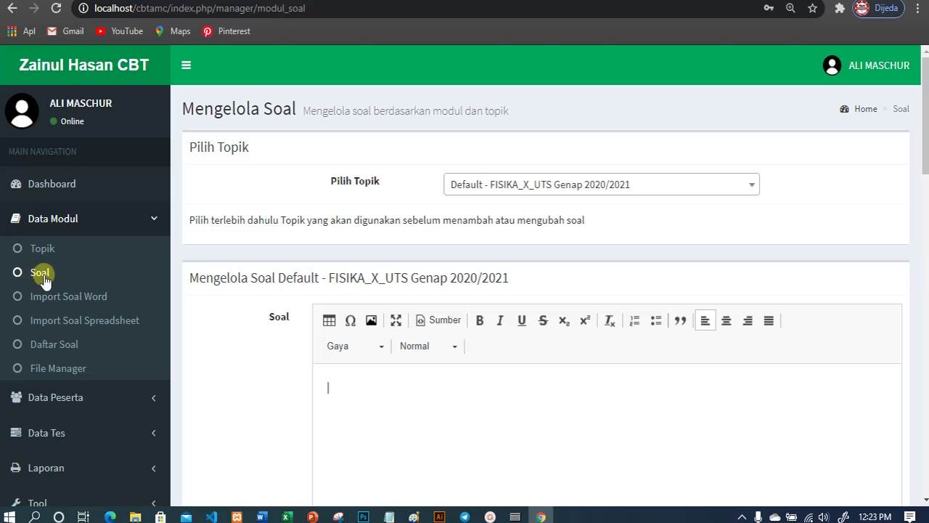
scroll(644, 380, down, 3)
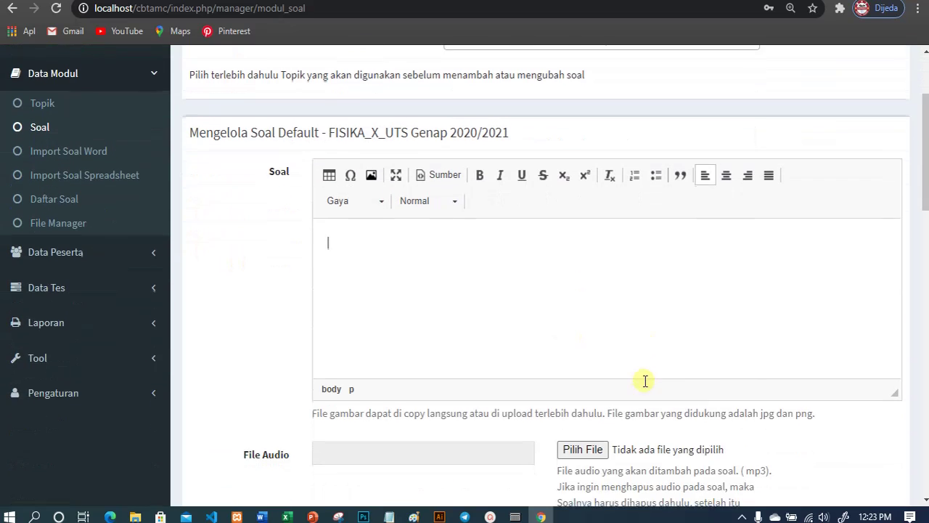
scroll(646, 385, down, 2)
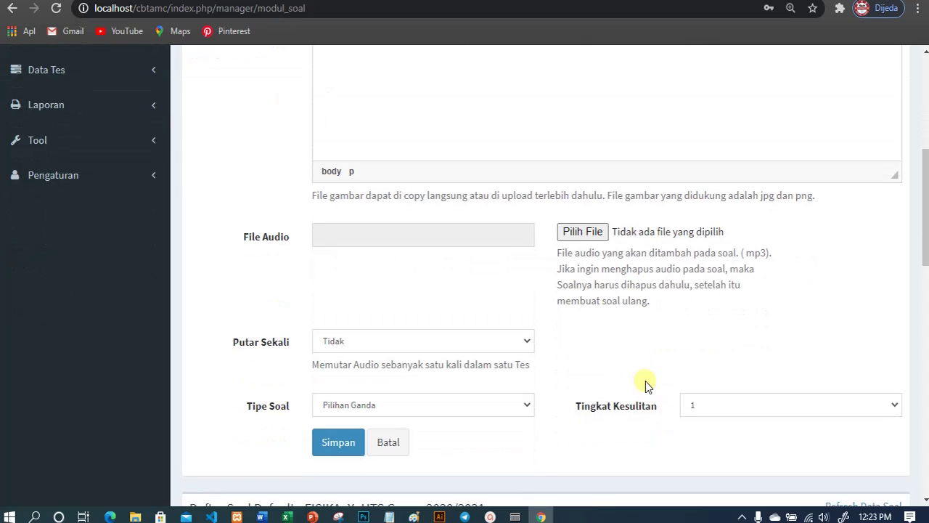
scroll(647, 383, up, 4)
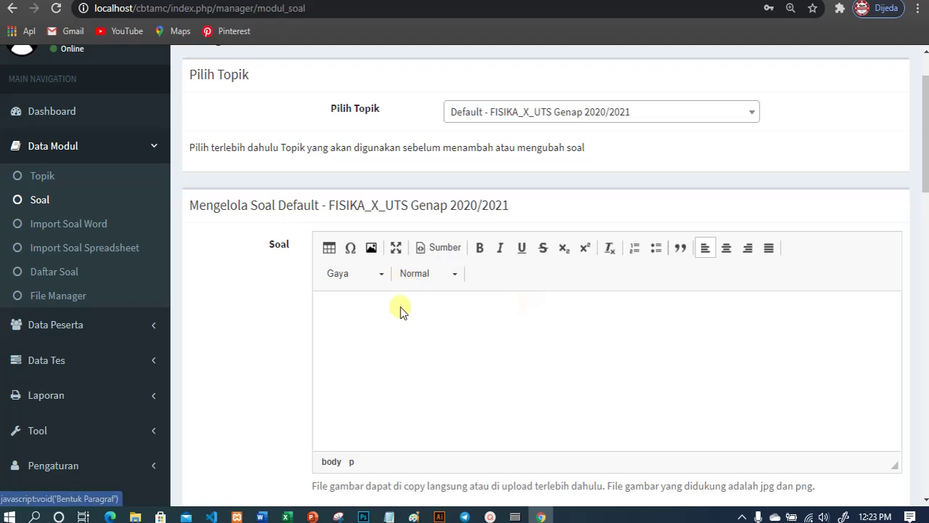
click(403, 310)
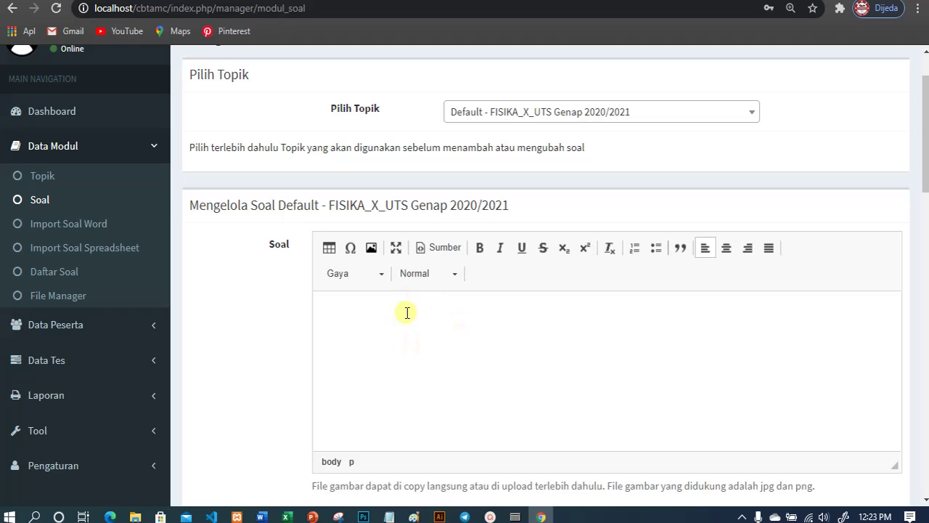
click(530, 113)
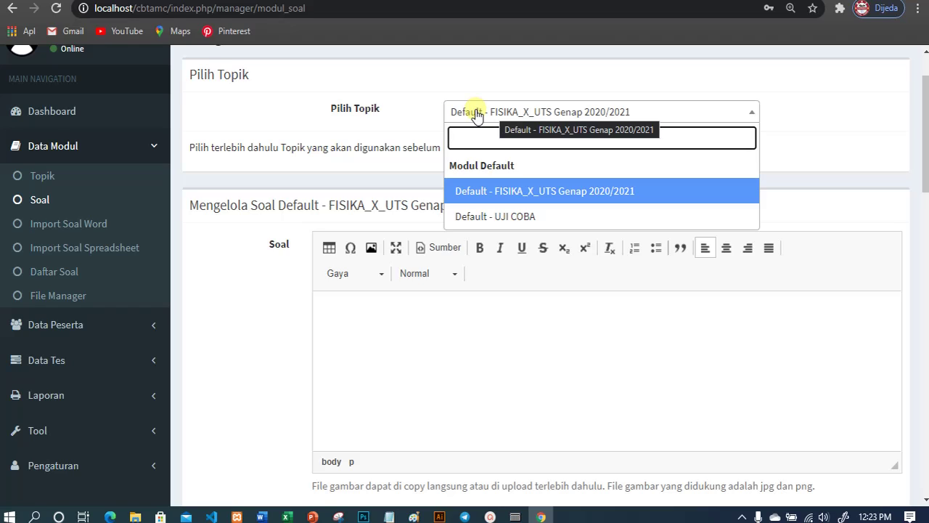
click(515, 218)
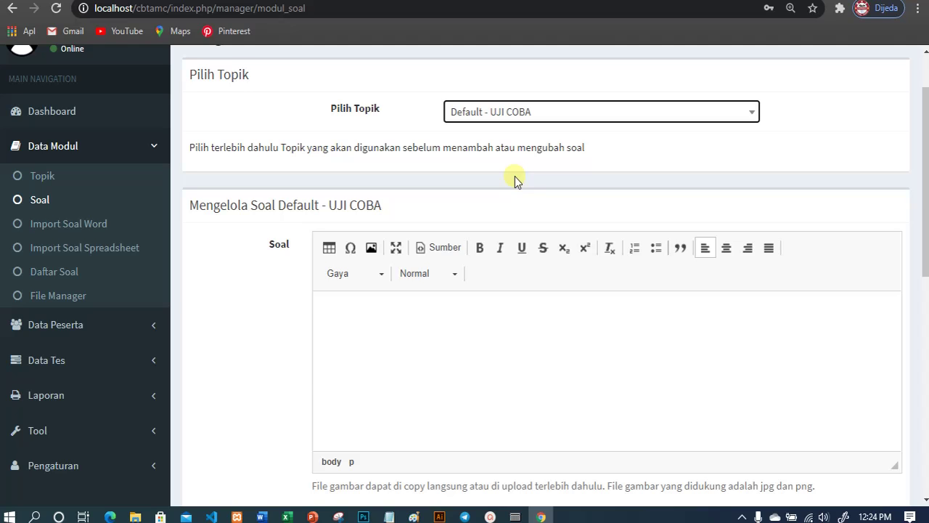
Step: Examine the UJI COBA question form, from the question editor to the audio, play-once, question type and difficulty fields
scroll(515, 179, down, 3)
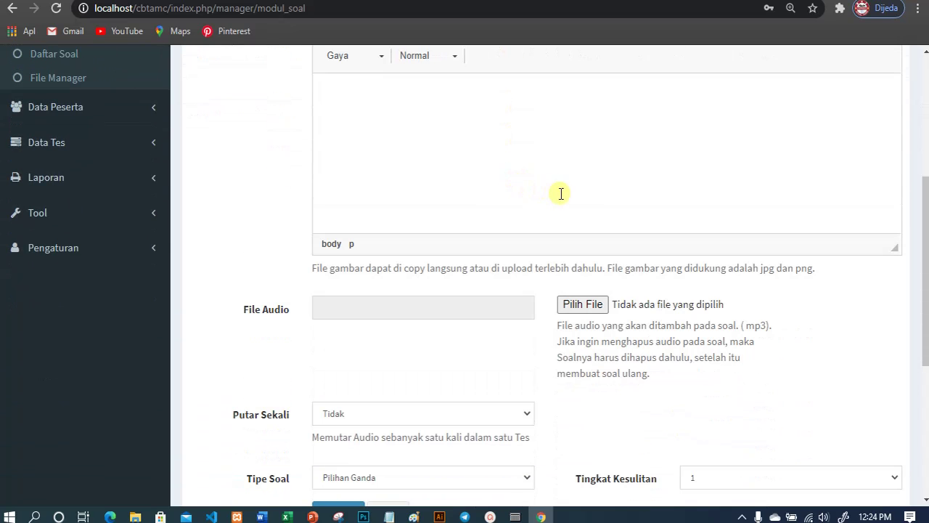
scroll(582, 201, up, 4)
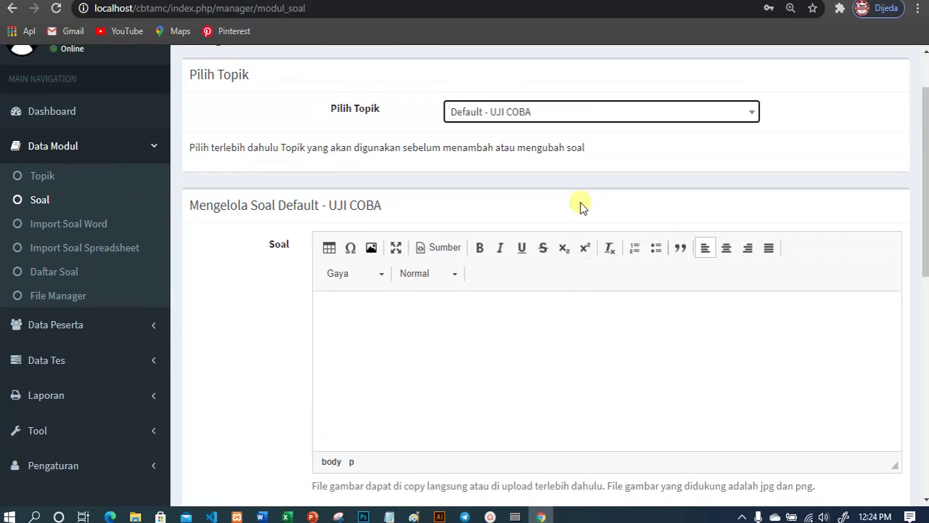
scroll(582, 206, down, 2)
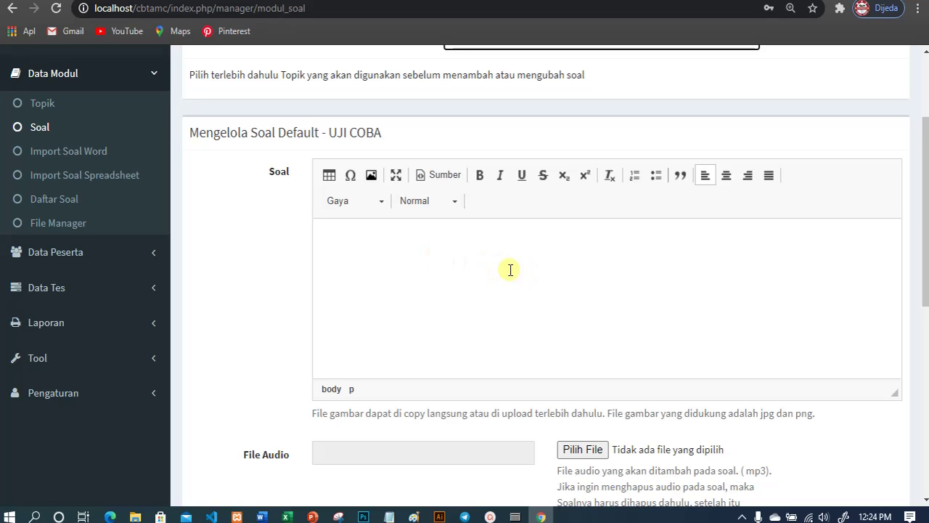
scroll(509, 270, up, 2)
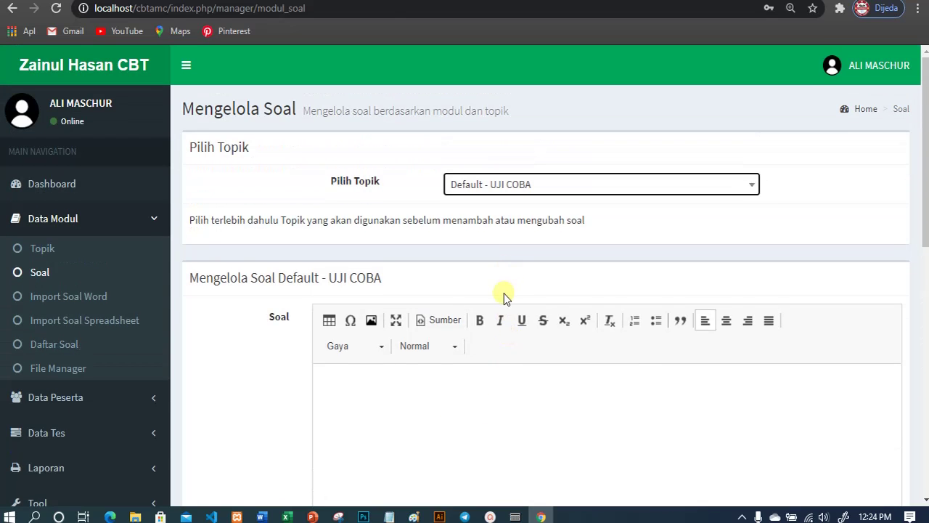
click(445, 392)
scroll(460, 378, down, 2)
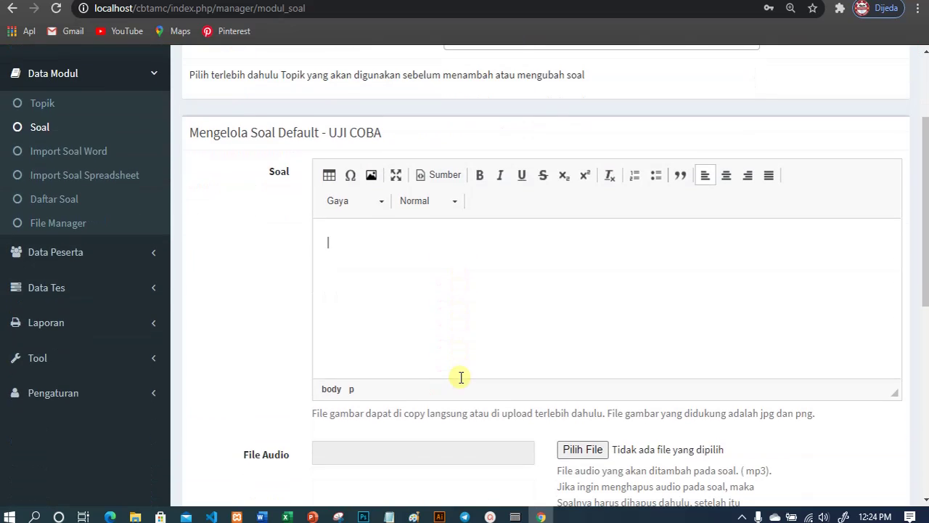
scroll(461, 377, down, 3)
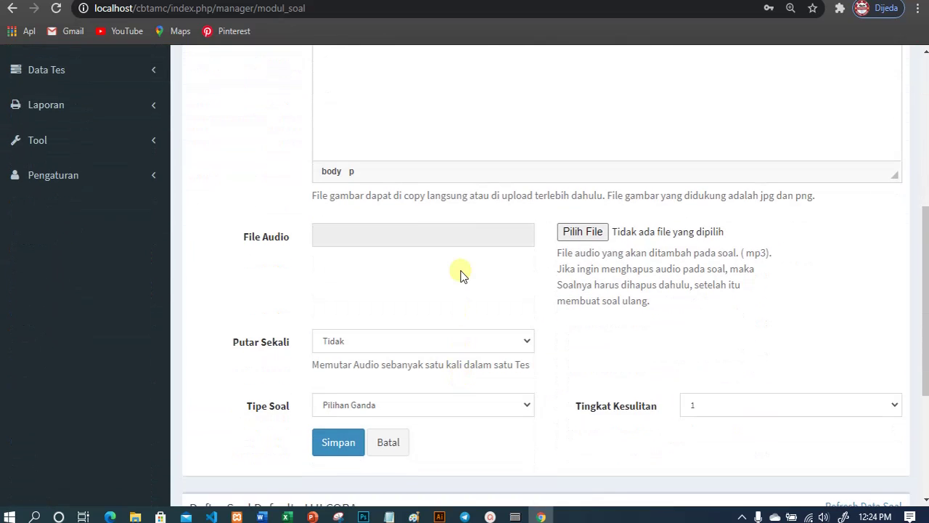
scroll(461, 275, up, 4)
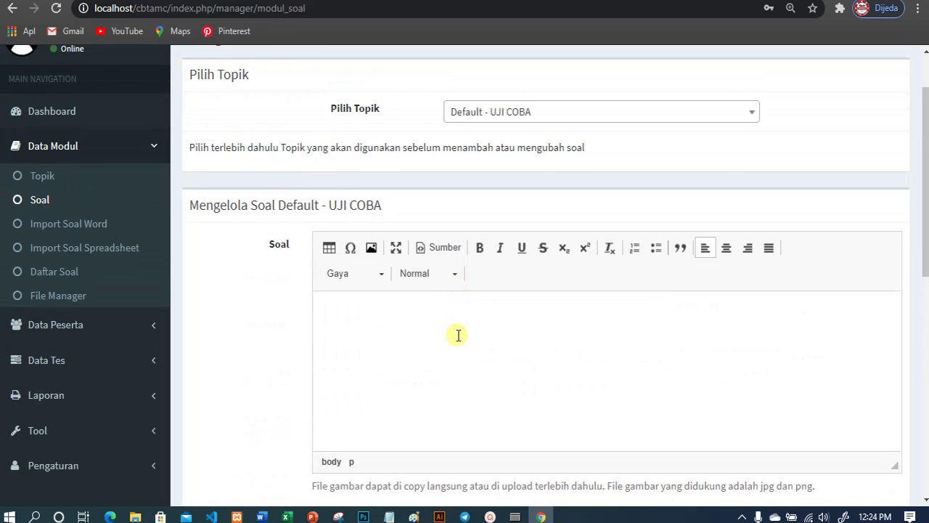
Step: Check the topics offered for question entry and keep Default - UJI COBA selected
click(544, 119)
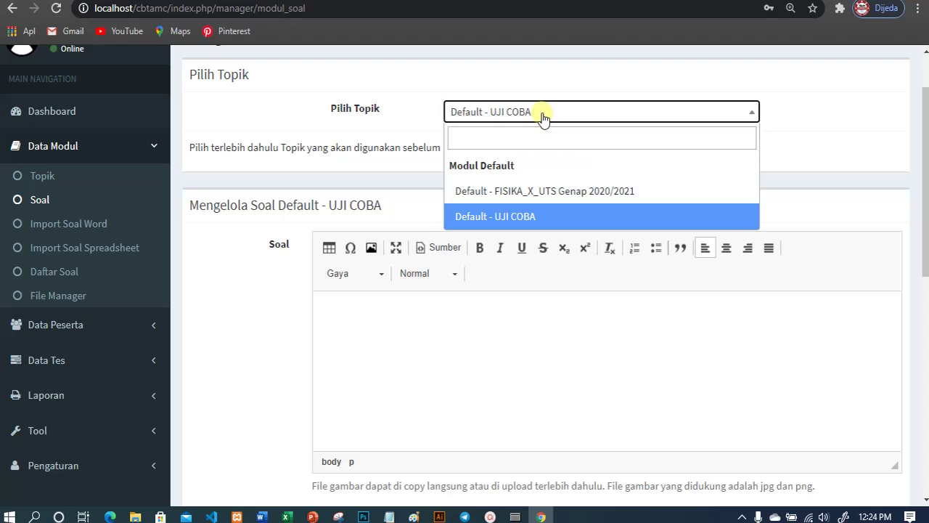
click(544, 119)
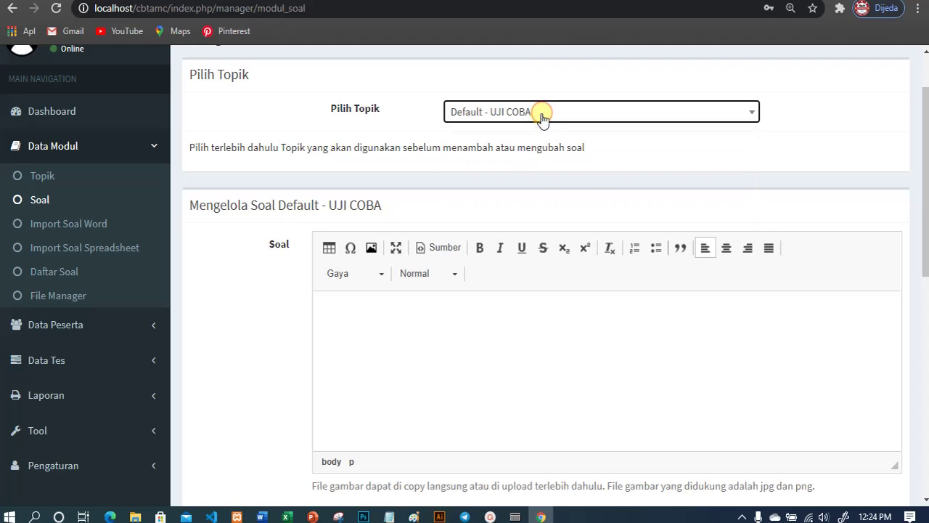
click(544, 119)
click(517, 218)
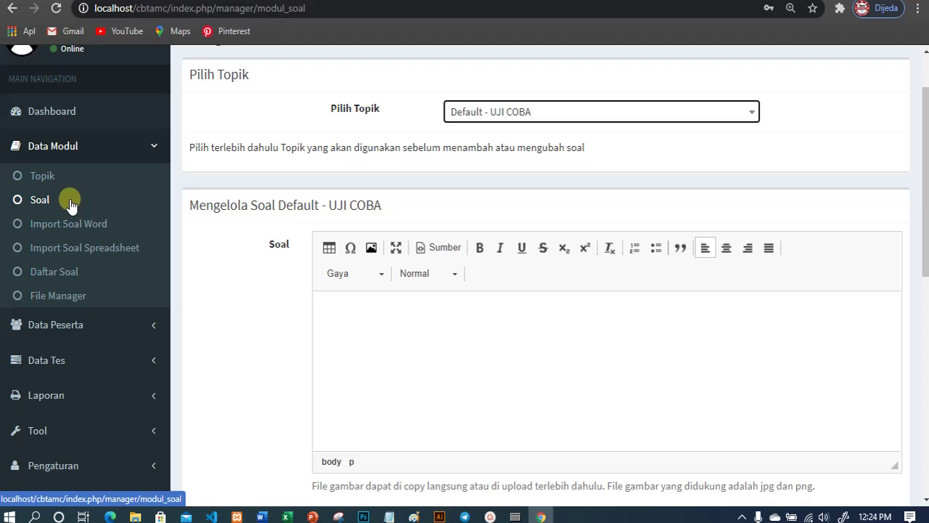
Step: Open the question list page (Daftar Soal) and show the questions of the topic Default - UJI COBA
click(64, 271)
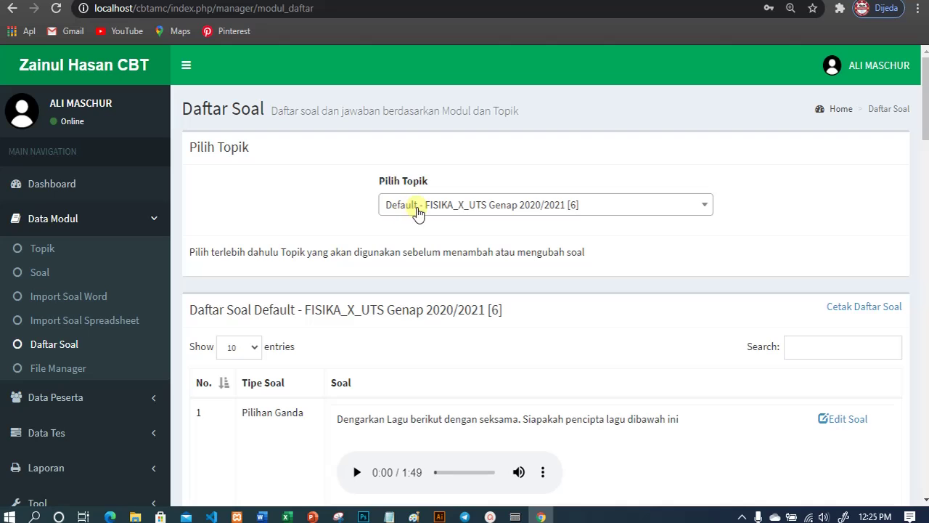
click(415, 207)
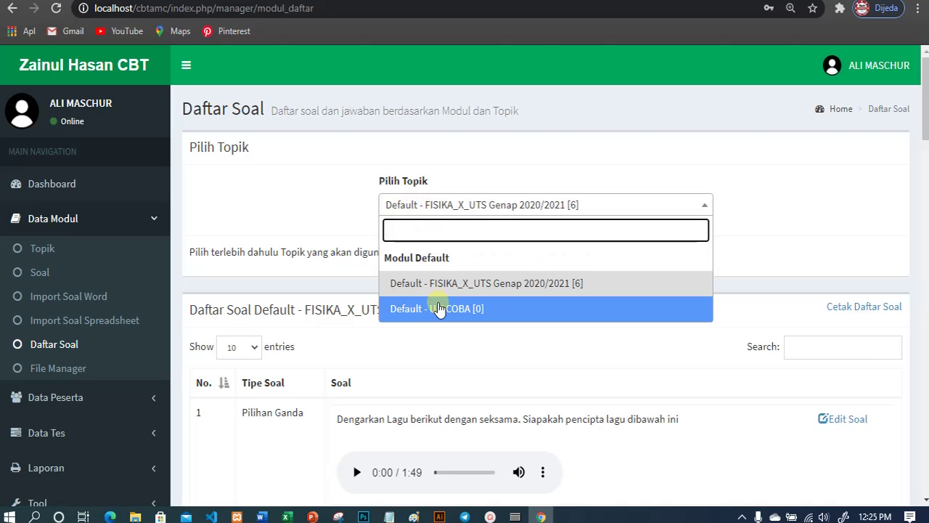
click(438, 305)
scroll(450, 304, down, 1)
scroll(451, 303, down, 1)
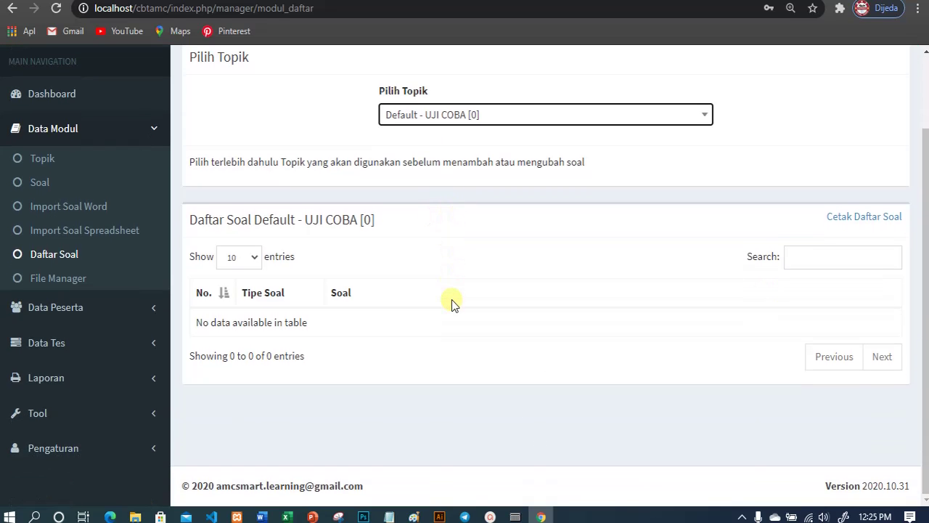
scroll(451, 303, up, 2)
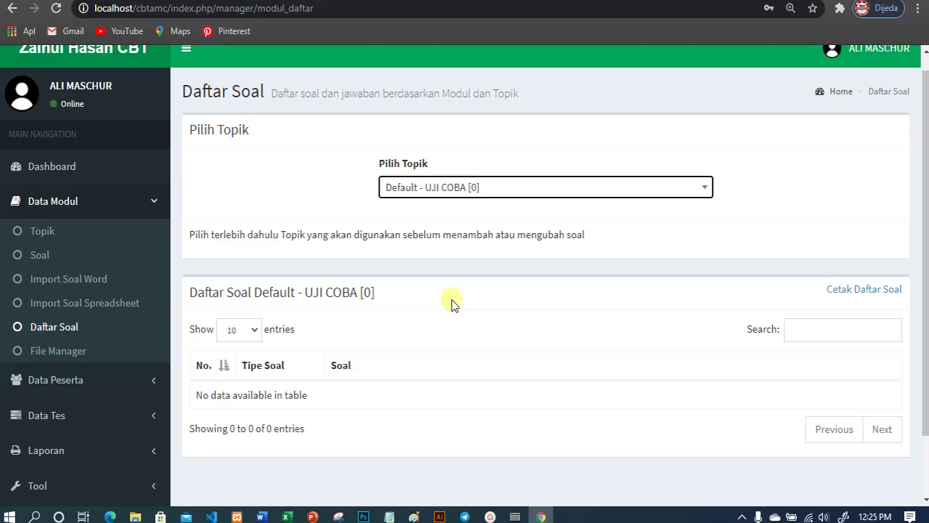
Step: Show the question list for the topic Default - FISIKA_X_UTS Genap 2020/2021 and examine its questions and answer options
click(492, 190)
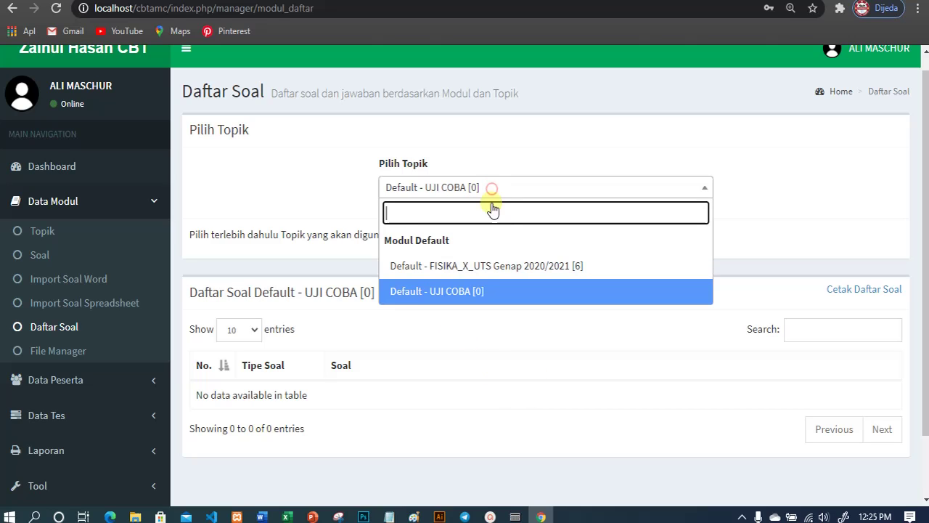
click(489, 269)
scroll(461, 368, down, 4)
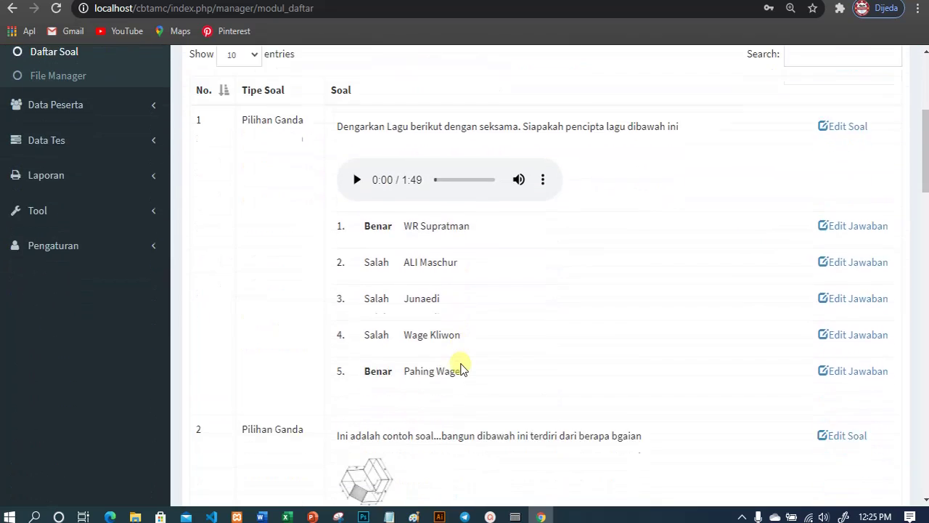
scroll(462, 366, down, 3)
scroll(460, 366, down, 2)
scroll(461, 363, up, 1)
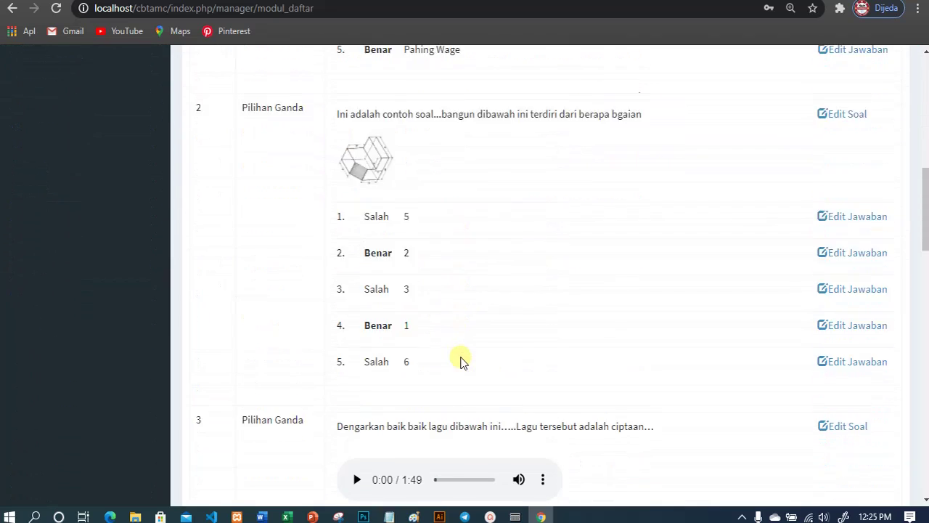
scroll(460, 361, up, 7)
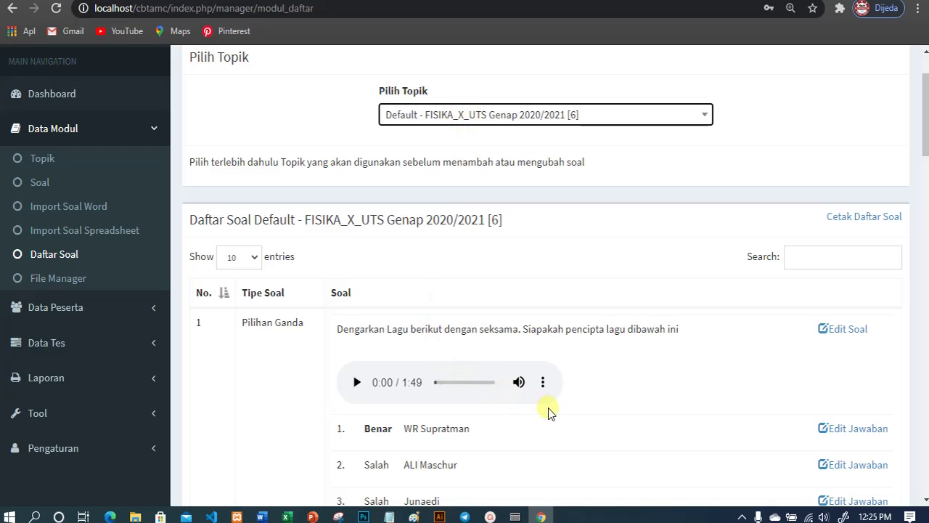
scroll(549, 411, down, 3)
scroll(549, 412, up, 3)
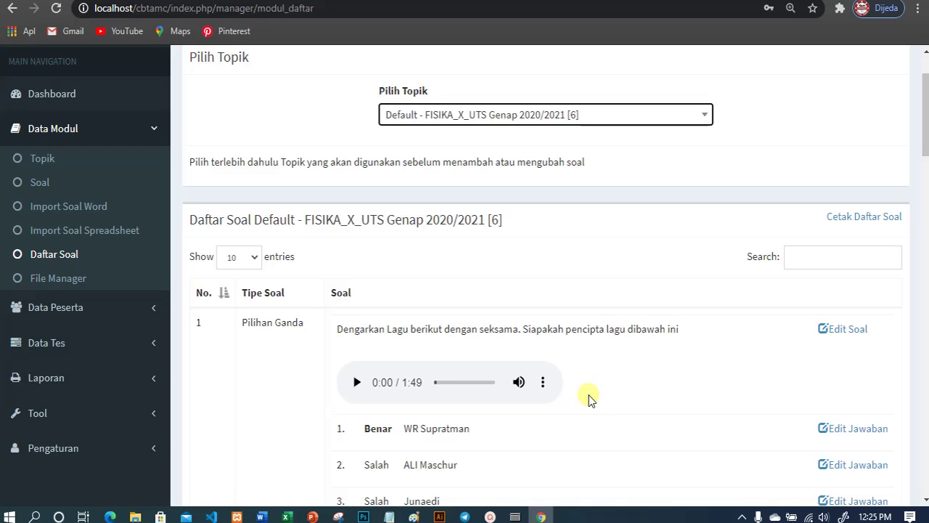
Step: Show the question list for the topic Default - UJI COBA and open the Word question import page (Import Soal Word)
click(534, 115)
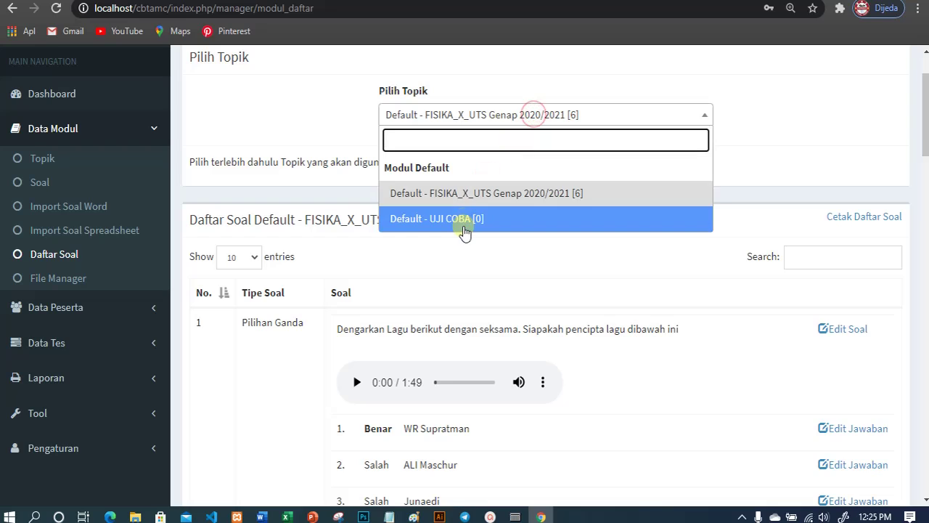
click(464, 230)
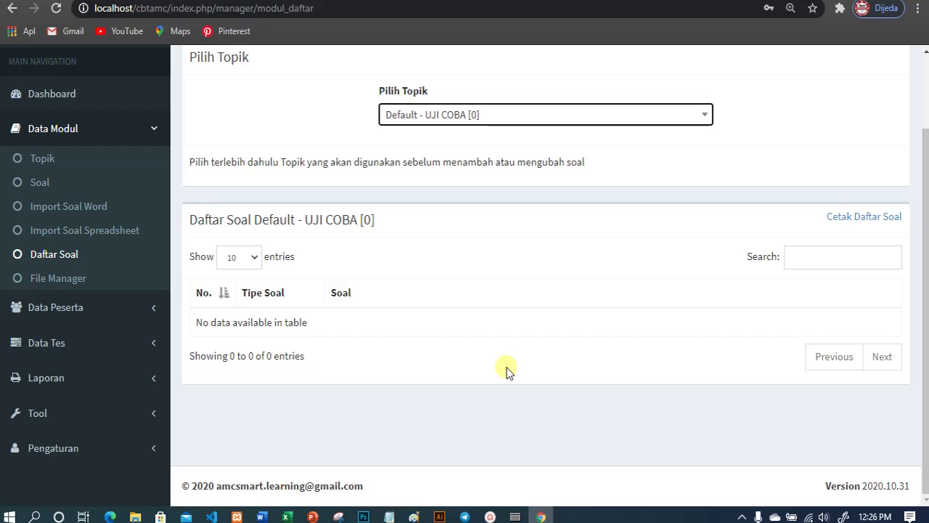
click(105, 209)
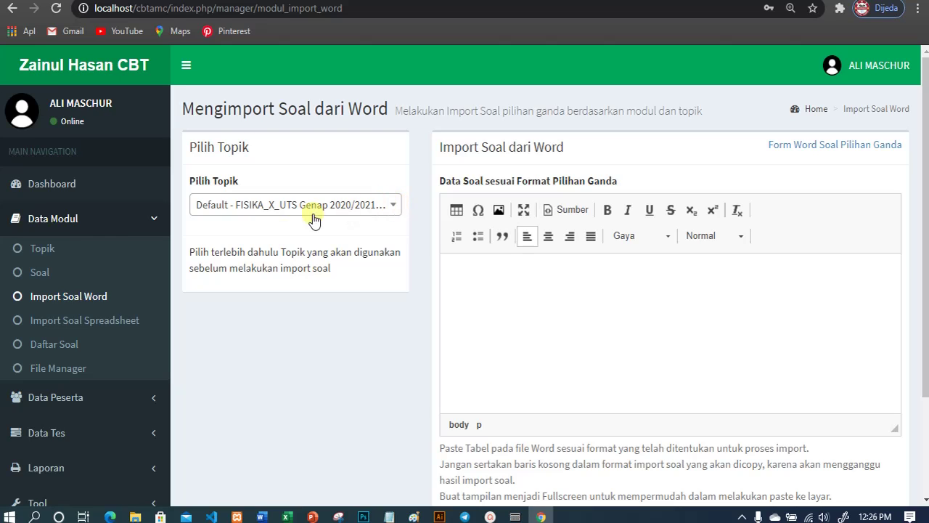
Step: Return to the question list page (Daftar Soal) and view the questions of the topic Default - UJI COBA
click(81, 345)
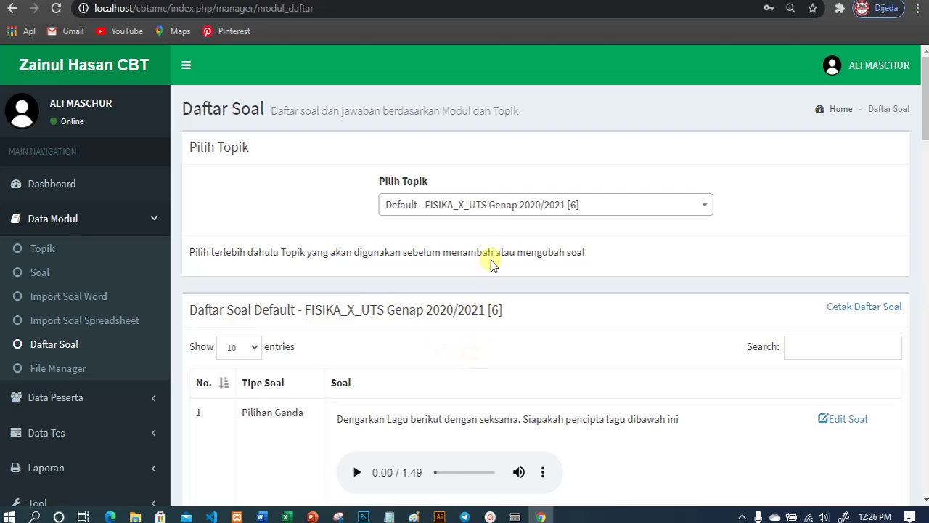
click(485, 206)
click(436, 308)
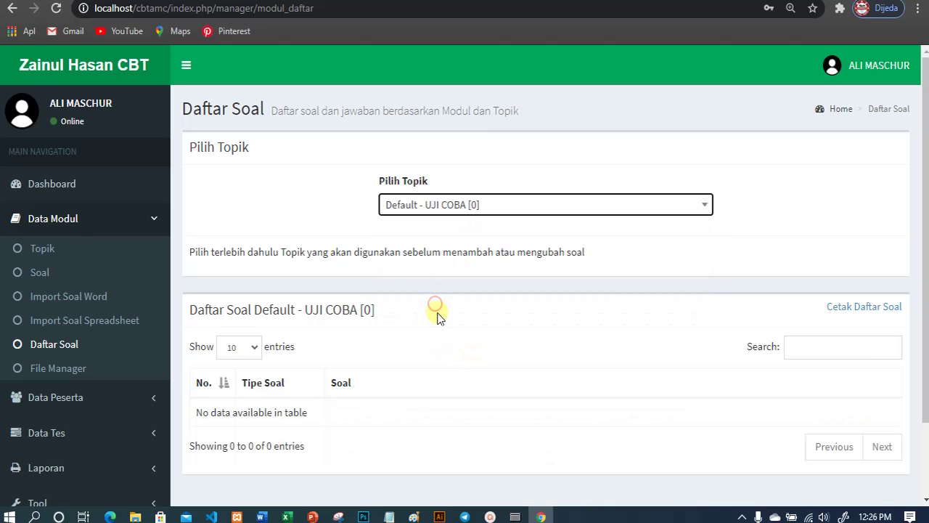
scroll(473, 288, down, 1)
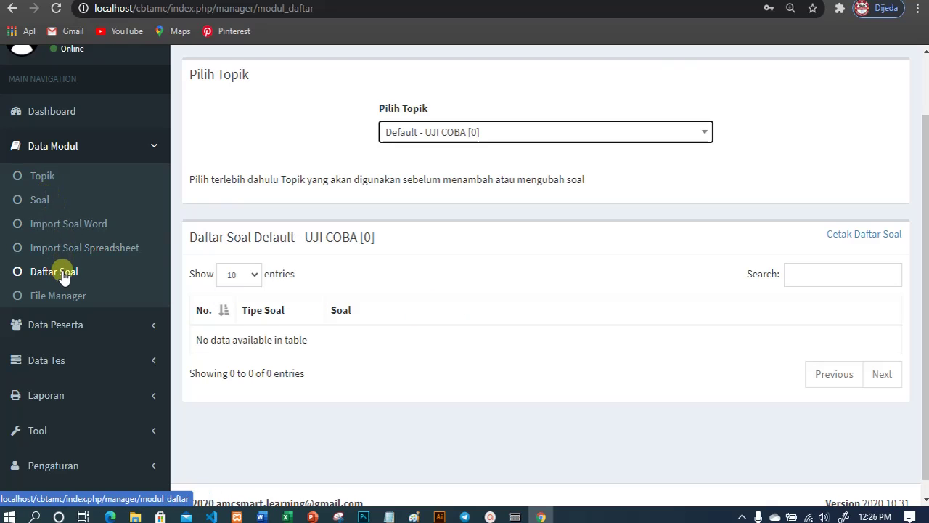
Step: Expand the Data Tes section and compare the question lists of the topics Default - FISIKA_X_UTS Genap 2020/2021 and Default - UJI COBA
click(76, 364)
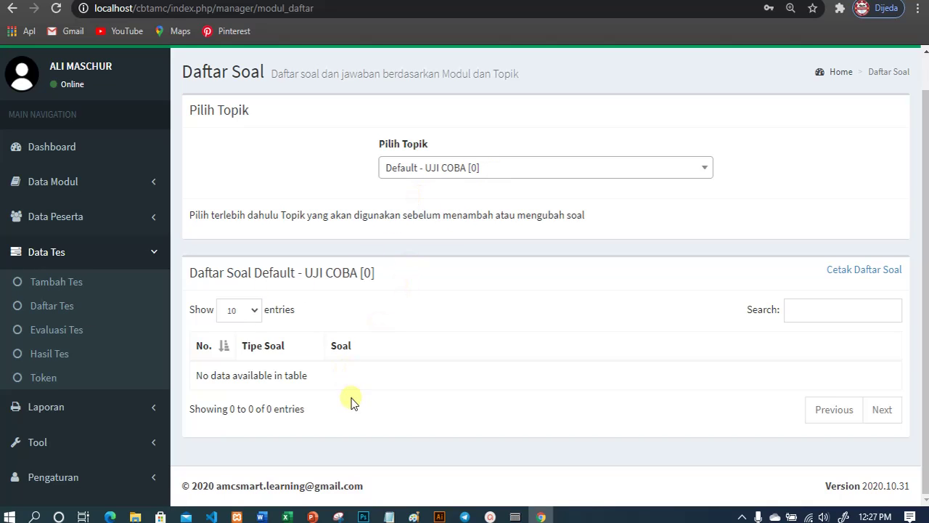
click(486, 171)
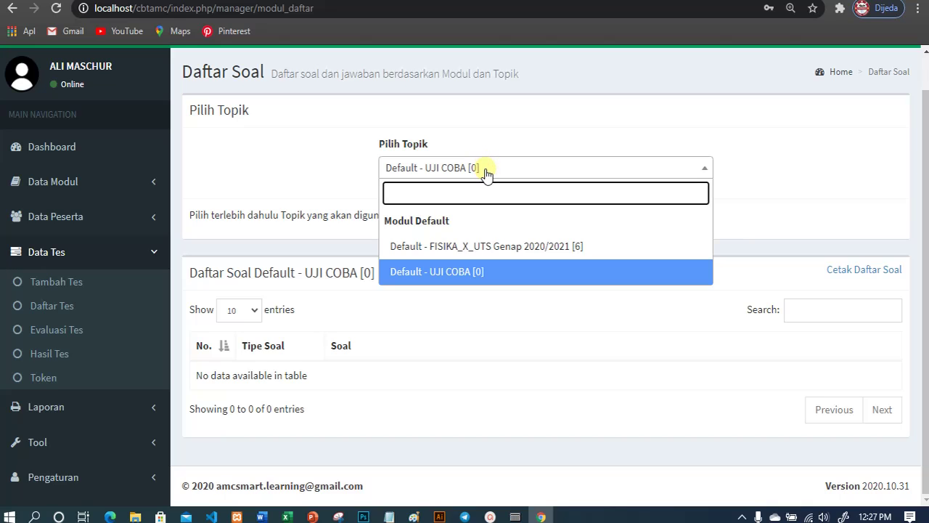
click(477, 244)
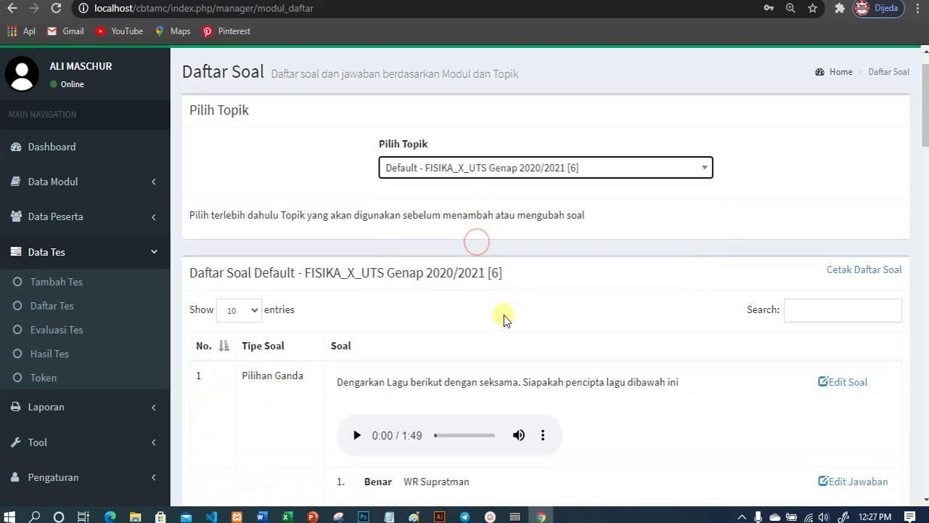
scroll(667, 398, down, 5)
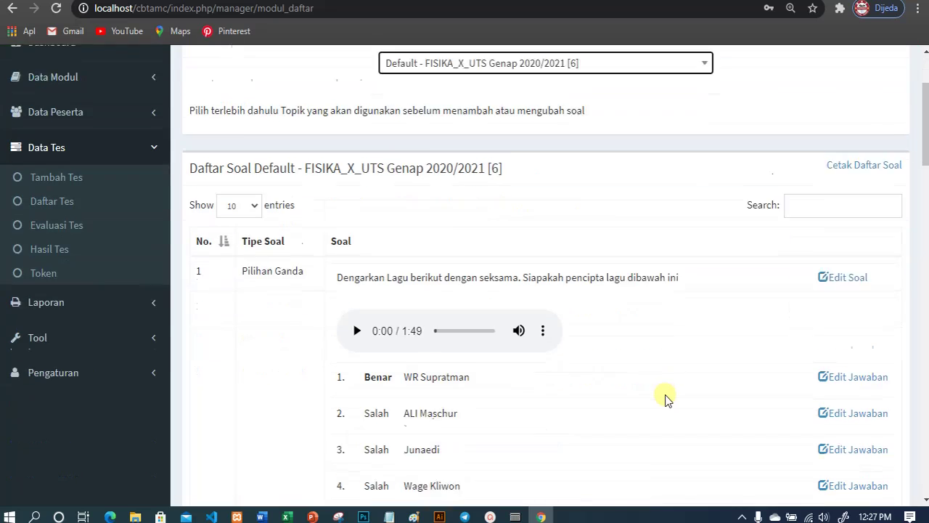
scroll(667, 398, up, 3)
scroll(667, 398, up, 1)
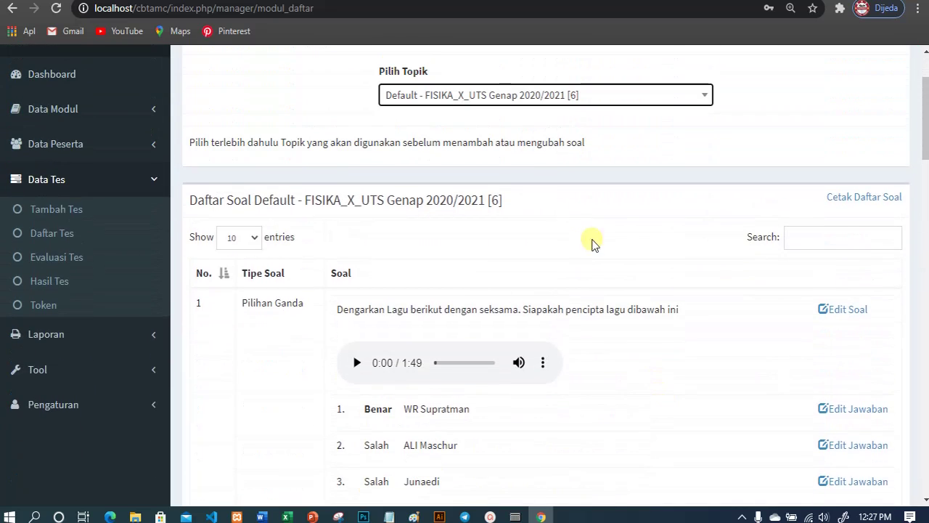
click(476, 94)
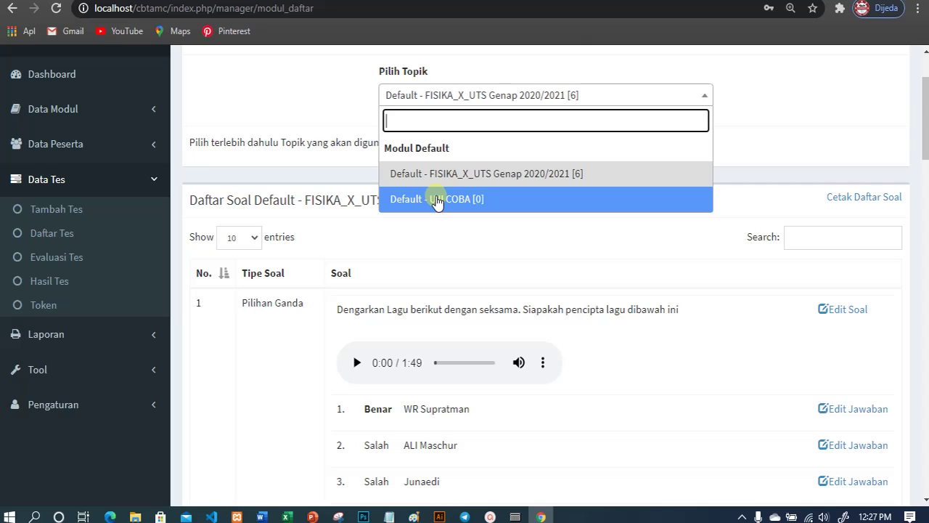
click(437, 199)
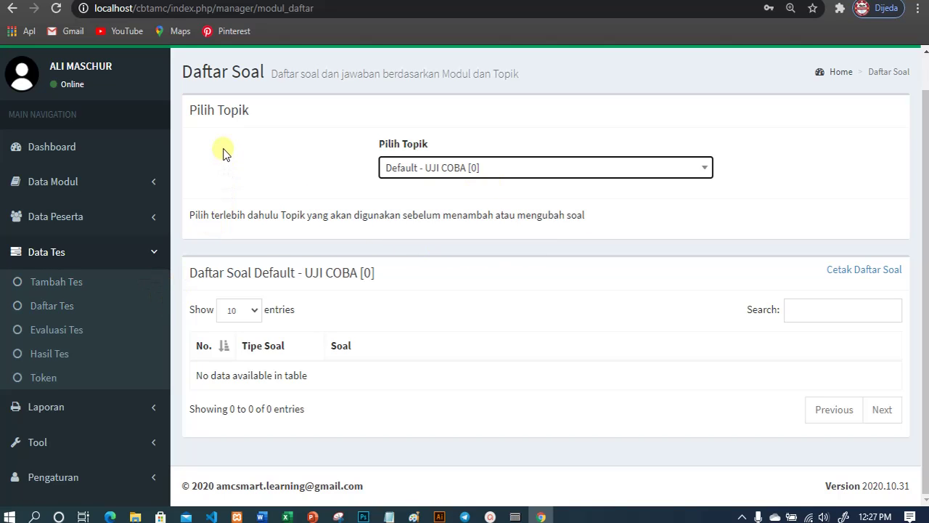
Step: Open the test list (Daftar Tes) and examine the blank form for adding a test (Tambah Tes)
click(69, 306)
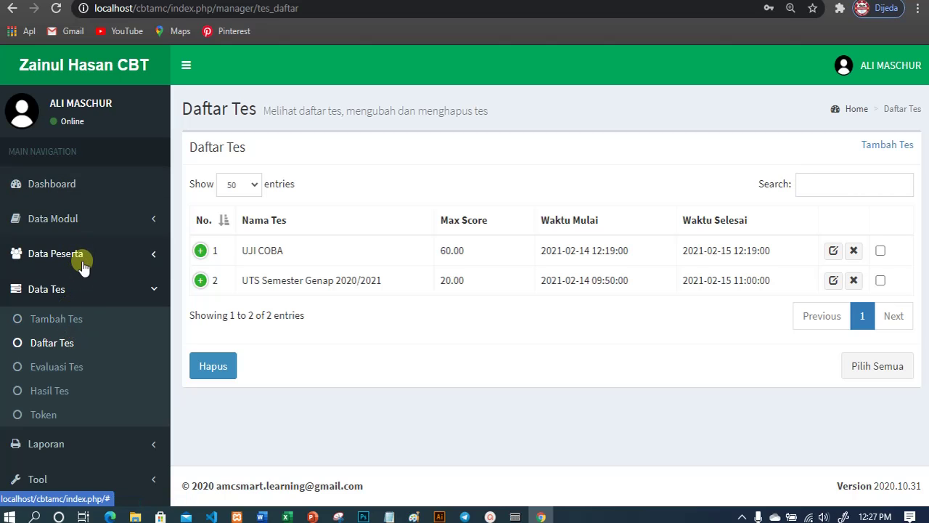
click(58, 348)
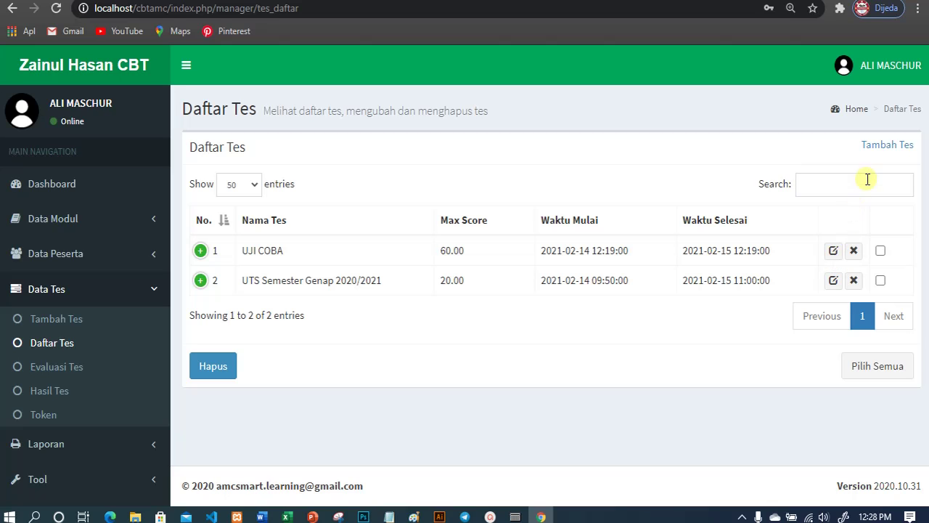
click(879, 149)
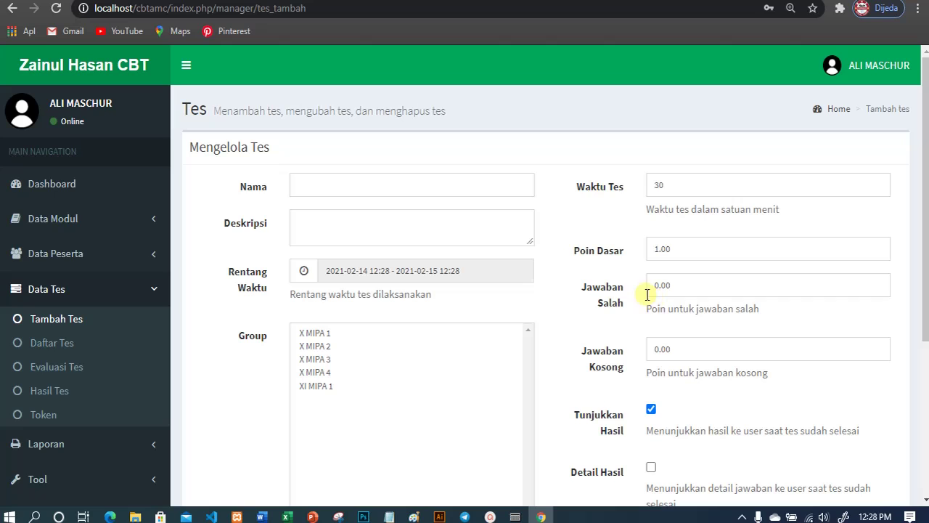
scroll(652, 290, down, 3)
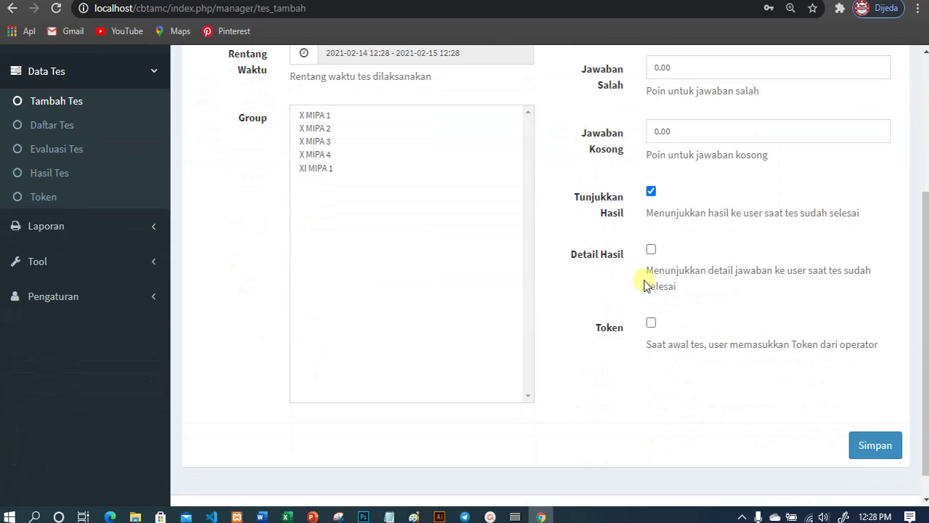
scroll(172, 181, up, 1)
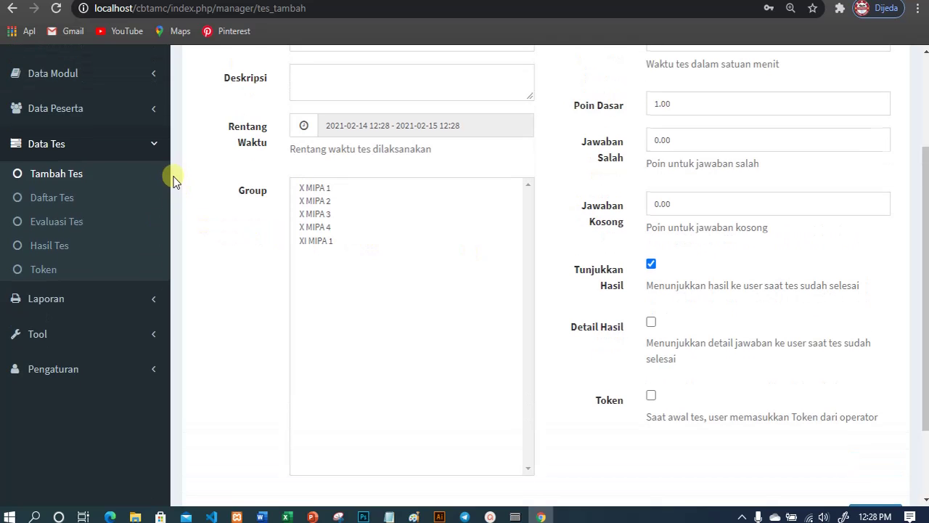
Step: Open the UJI COBA test for editing from the test list and examine its name and description fields
click(63, 199)
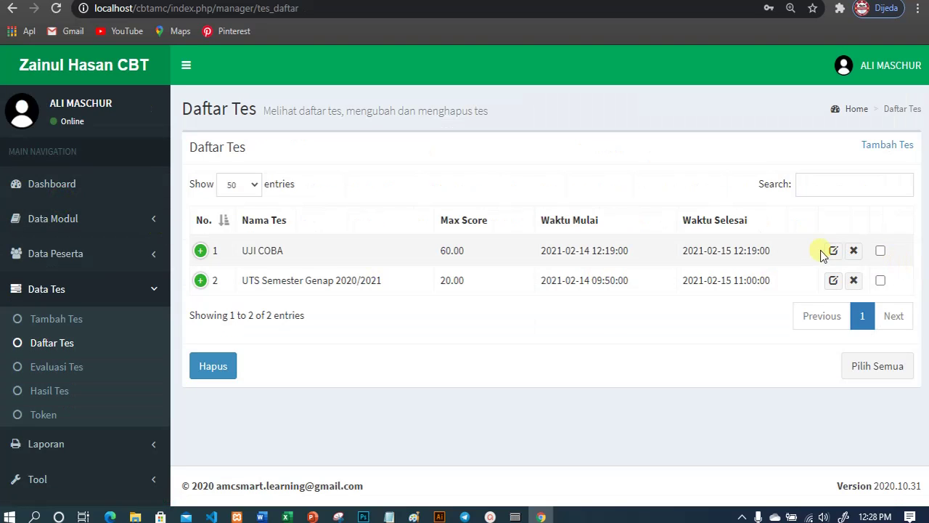
click(832, 252)
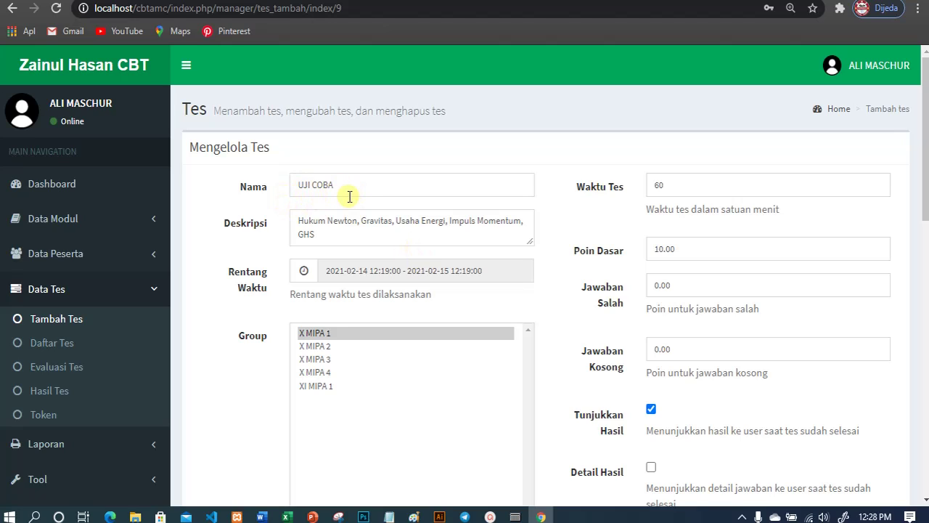
triple_click(318, 236)
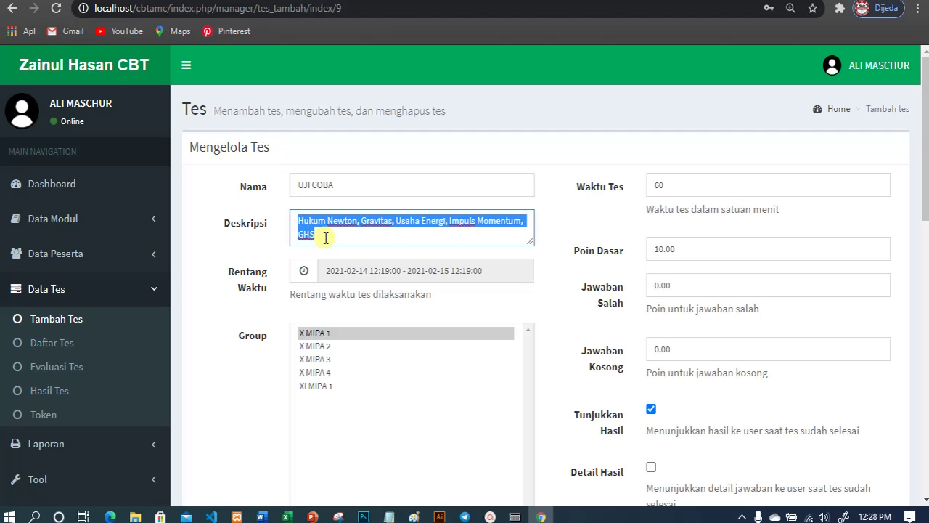
click(326, 238)
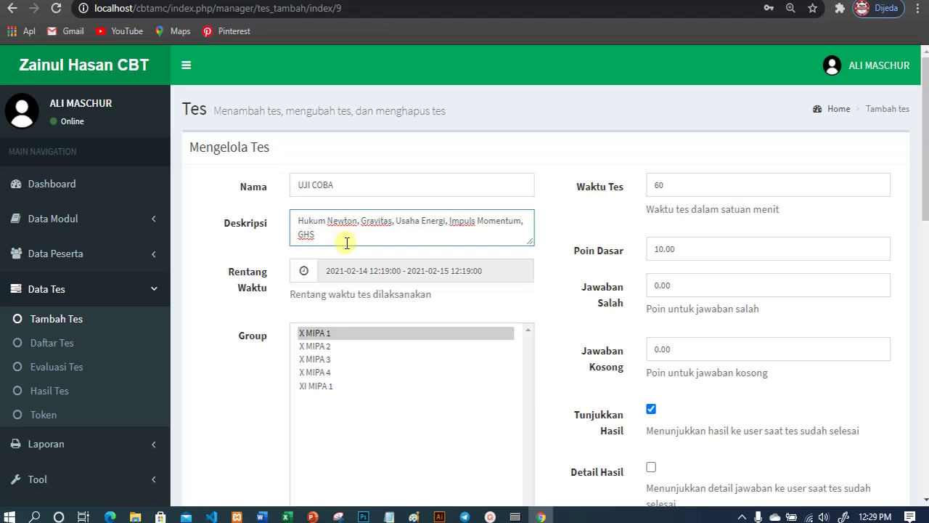
key(ctrl+plus)
key(ctrl+plus)
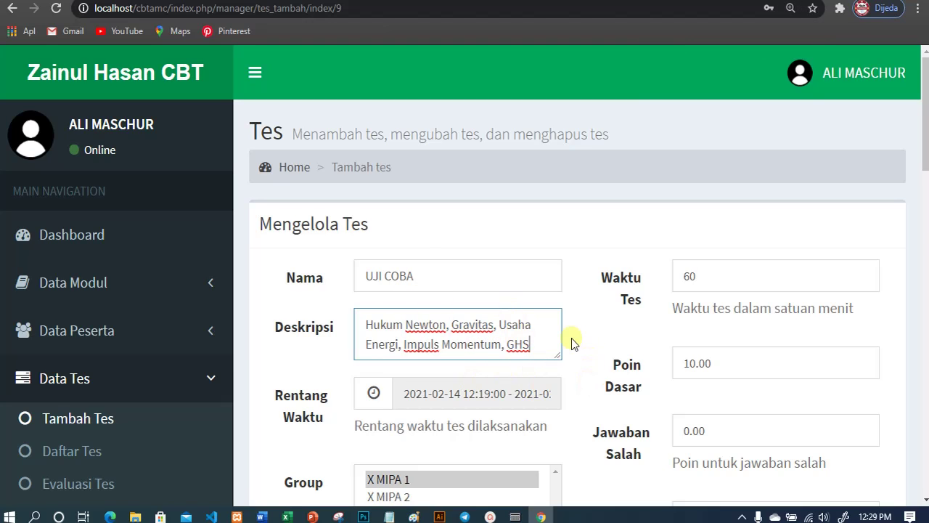
key(ctrl+minus)
key(ctrl+minus)
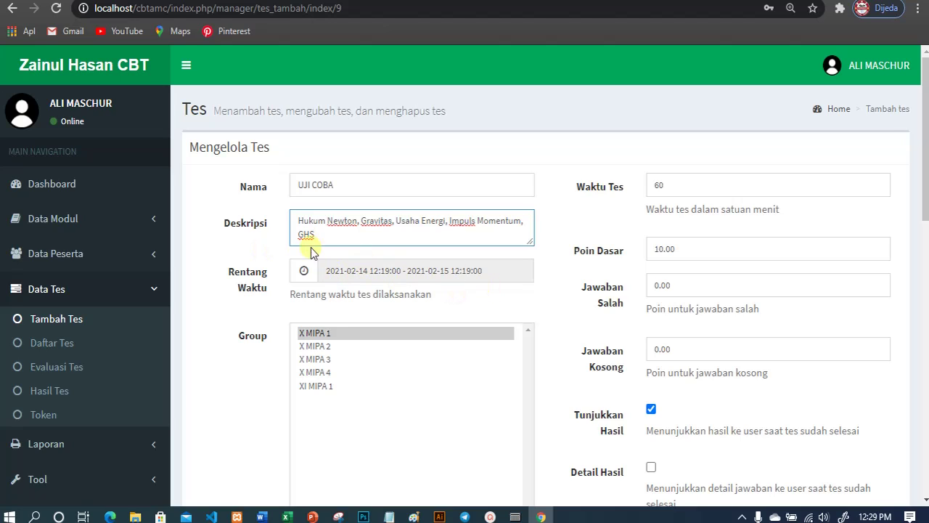
click(379, 271)
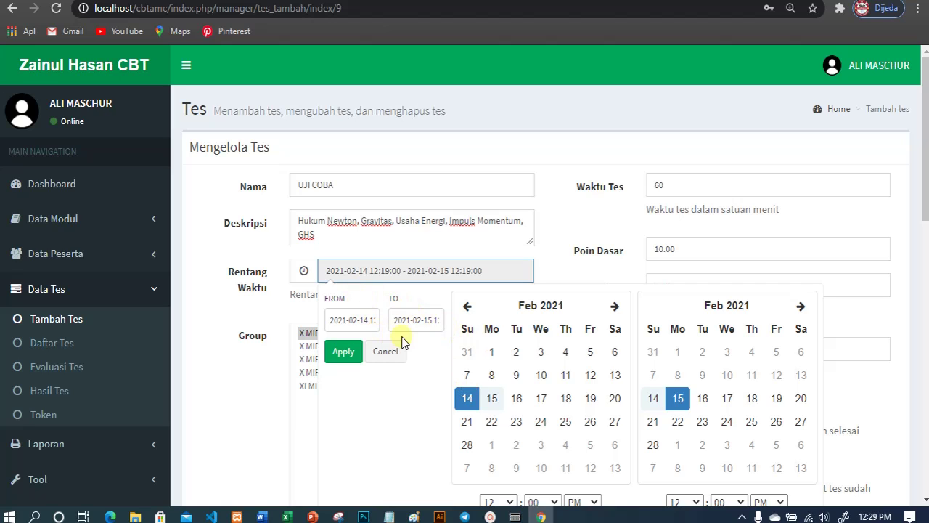
scroll(547, 411, down, 1)
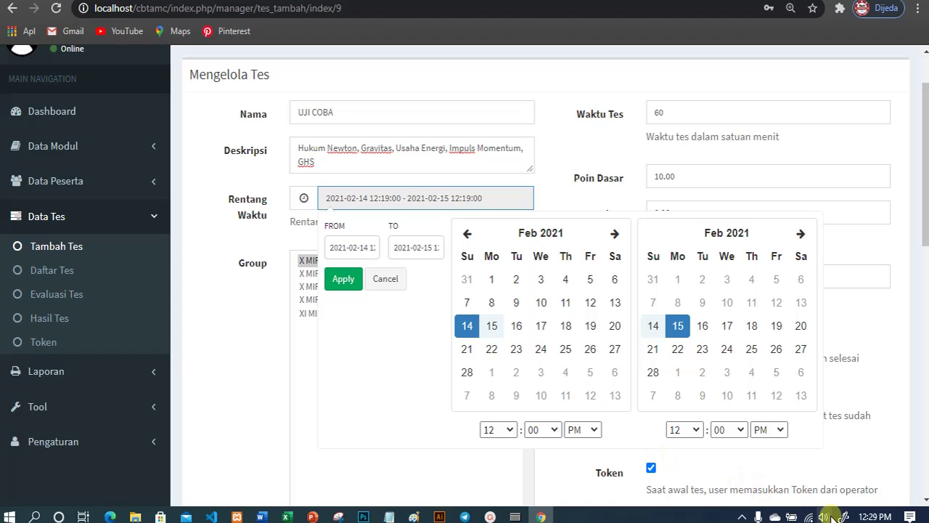
mouse_move(862, 515)
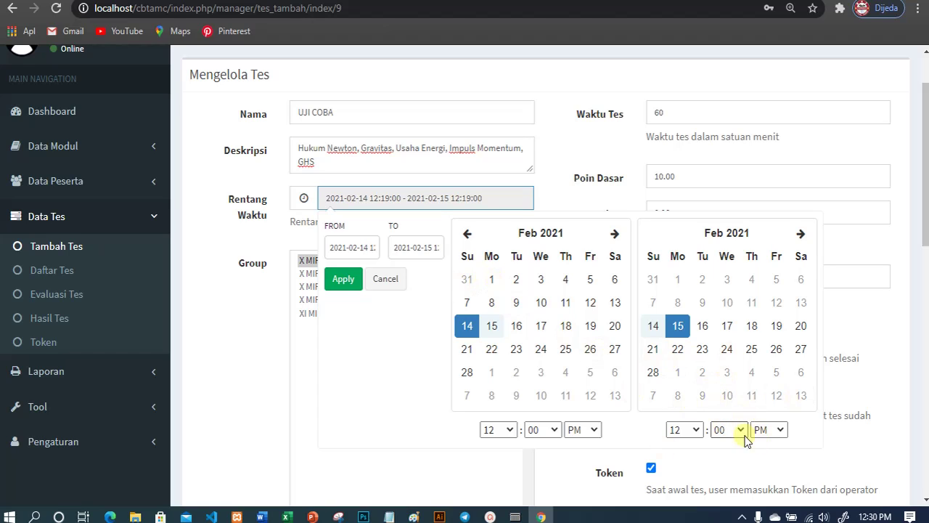
click(343, 280)
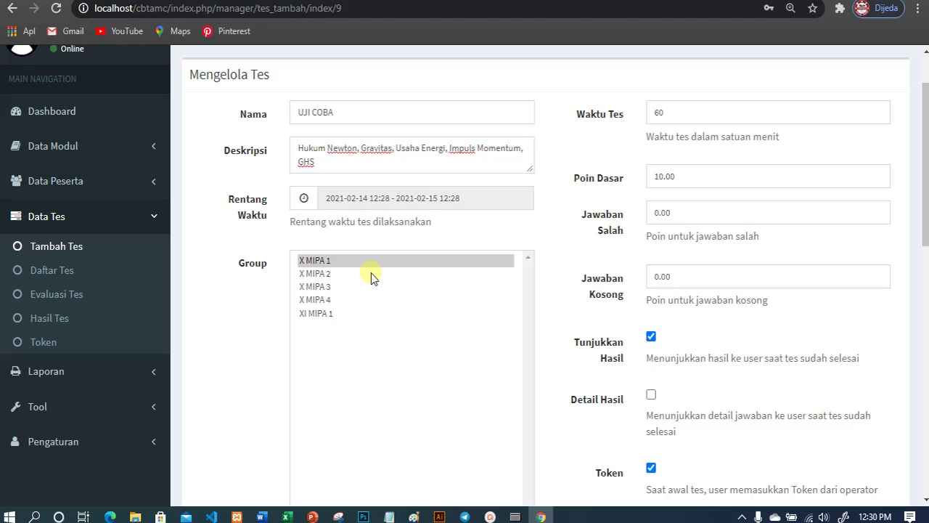
Step: Keep group X MIPA 1 selected and examine the test's scoring, result display, token and question settings
click(321, 262)
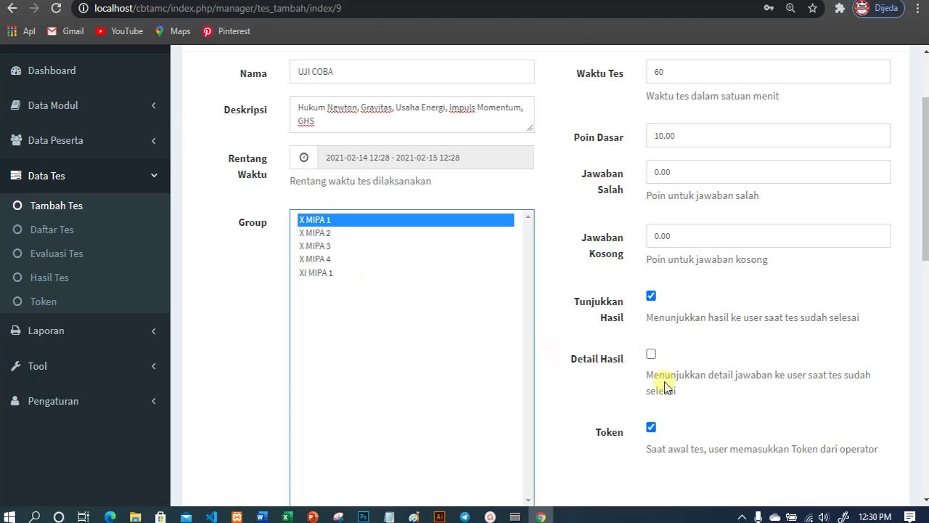
scroll(783, 409, down, 4)
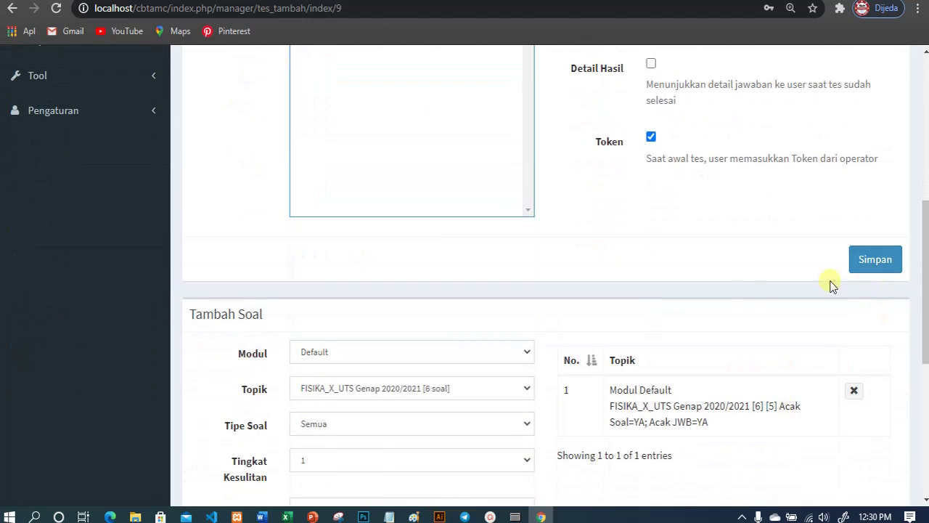
scroll(694, 331, up, 4)
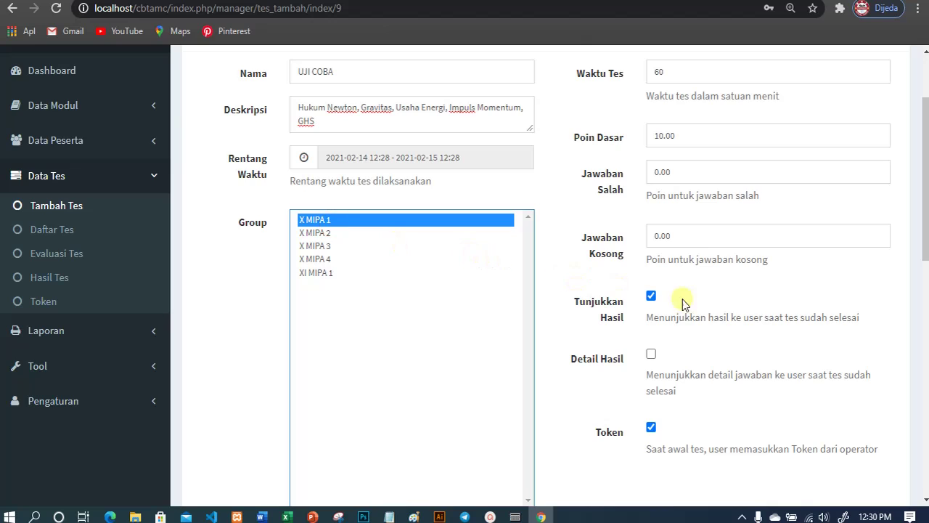
scroll(680, 298, up, 3)
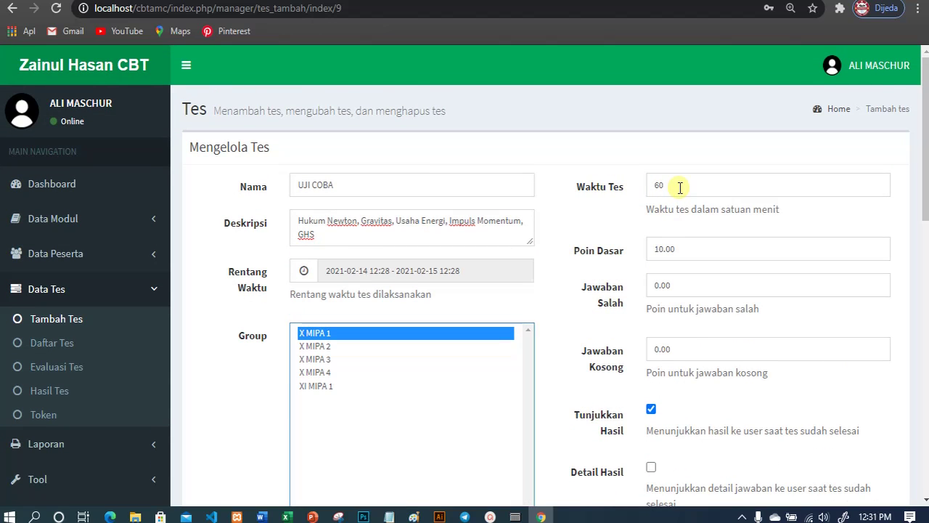
Step: Examine the UJI COBA test's date range picker, duration (Waktu Tes), base points and the points for wrong and blank answers
click(356, 270)
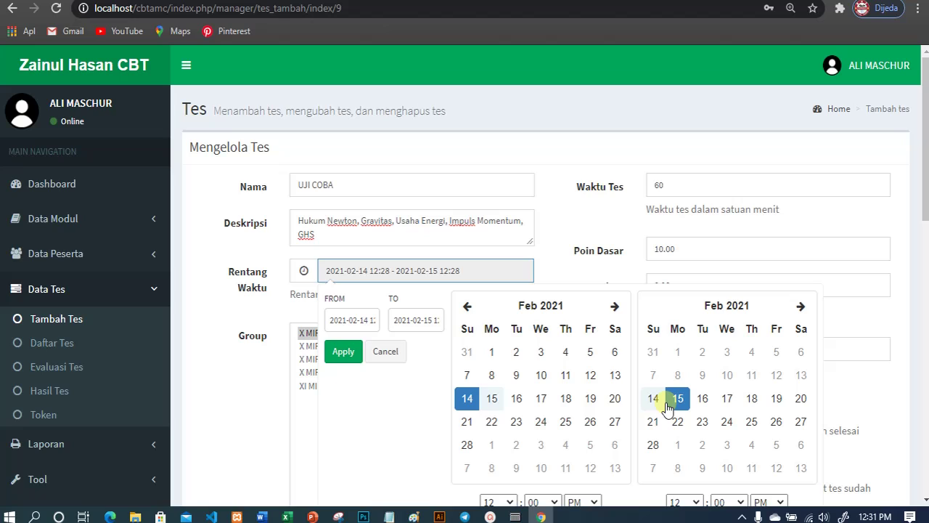
click(671, 188)
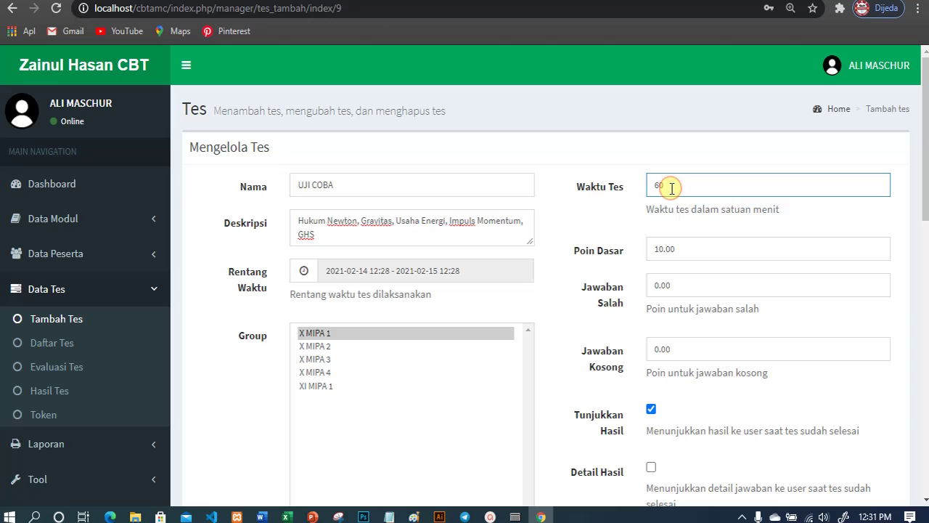
click(454, 276)
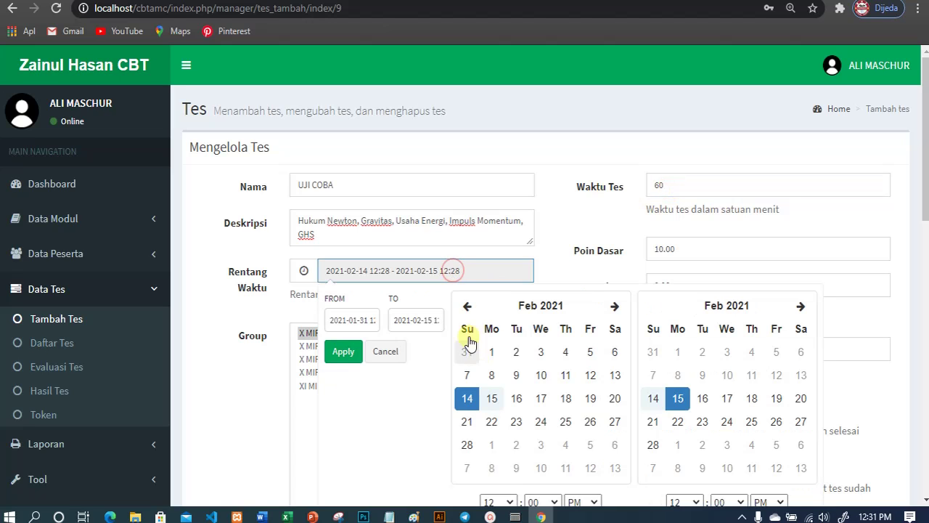
click(476, 400)
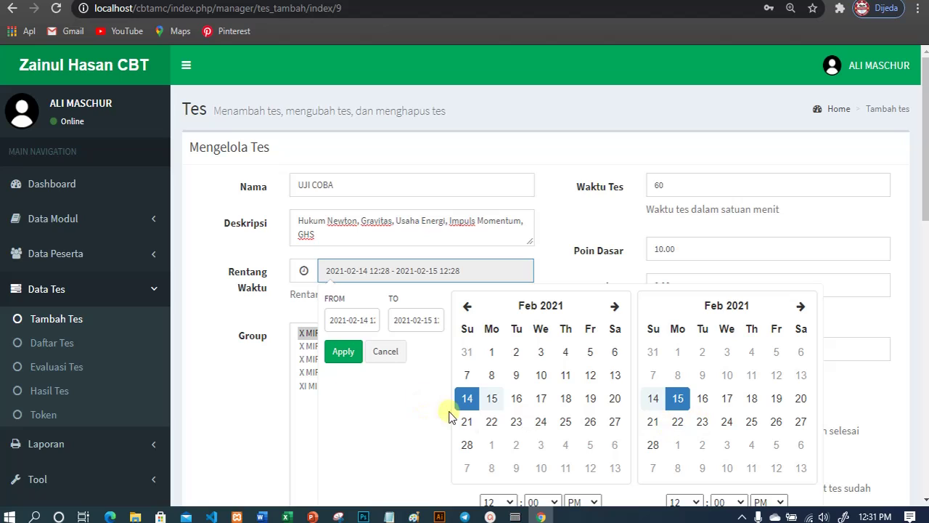
click(675, 409)
click(677, 249)
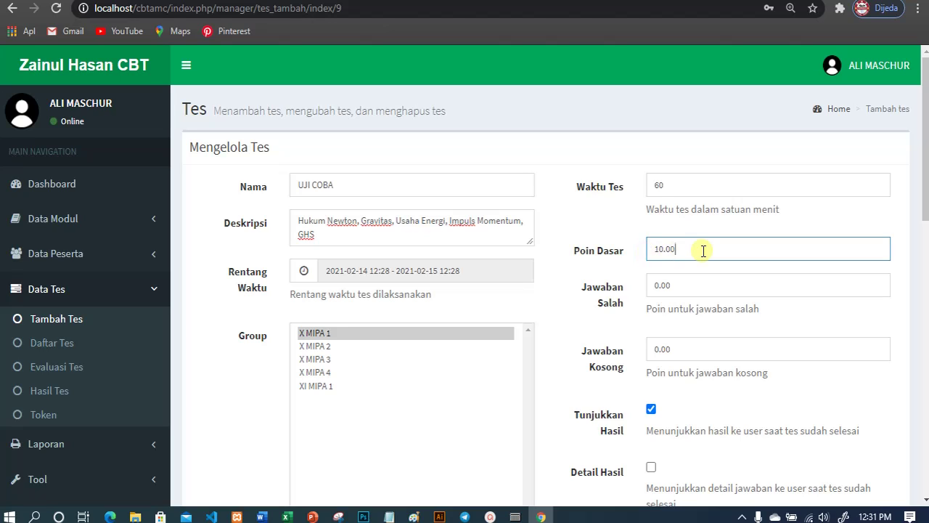
click(675, 286)
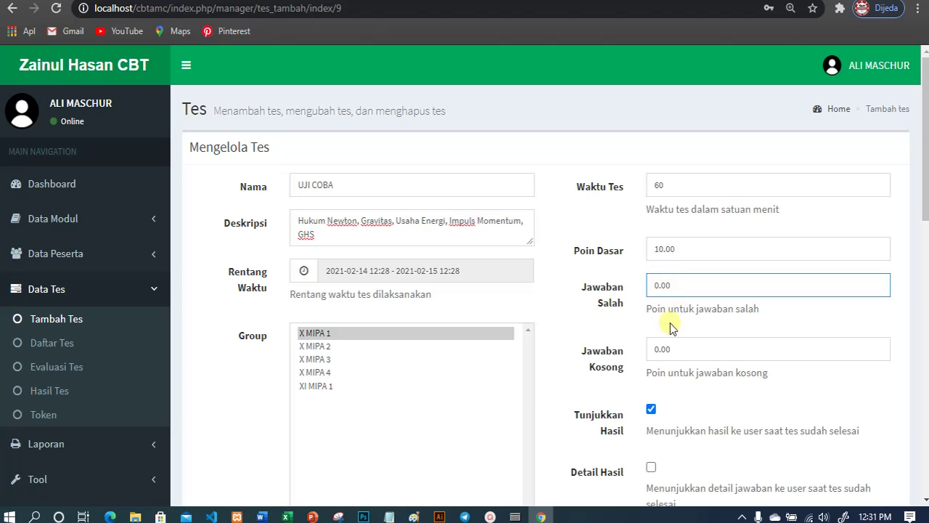
click(672, 352)
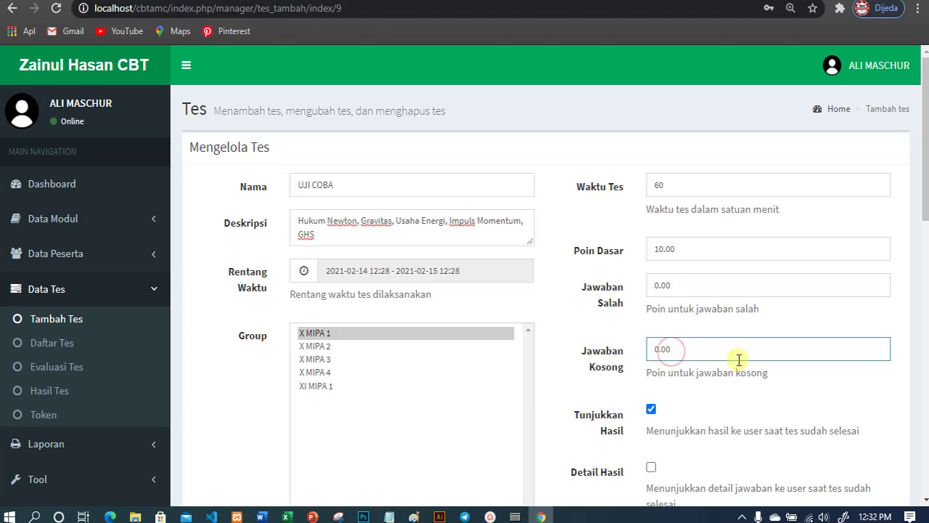
Step: Toggle the test's Tunjukkan Hasil and Detail Hasil options and restore each to its original state
scroll(737, 358, down, 1)
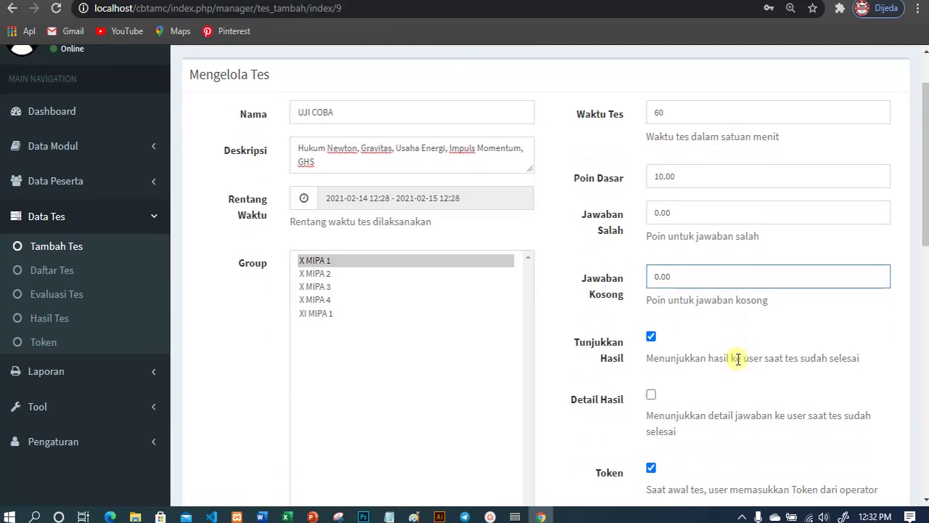
click(651, 337)
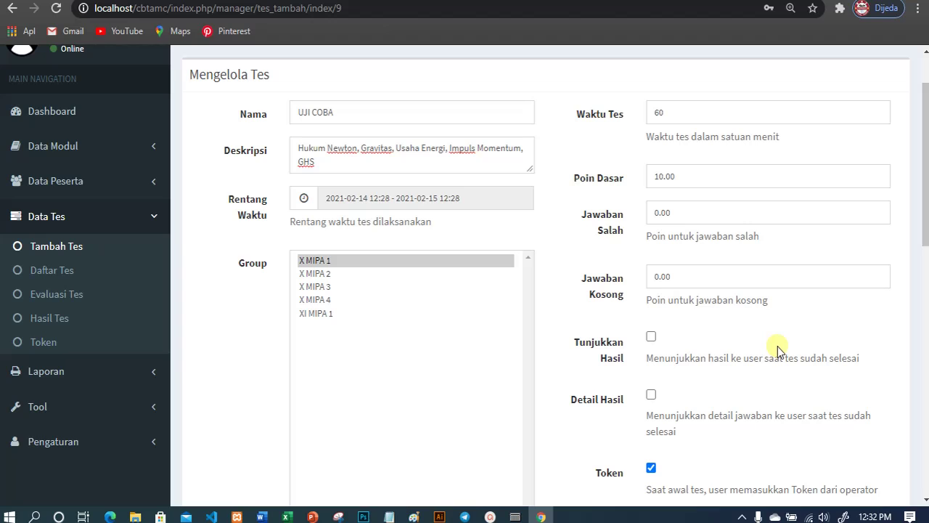
click(652, 337)
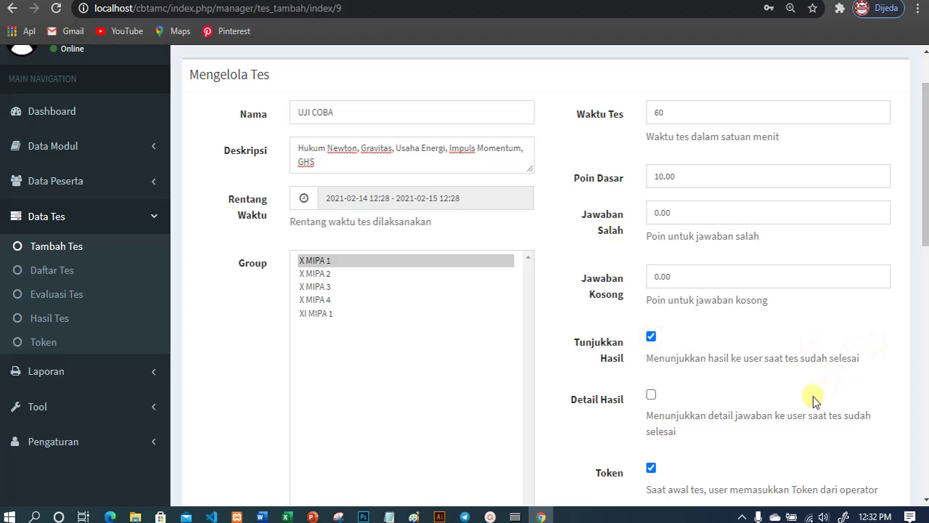
scroll(813, 399, down, 1)
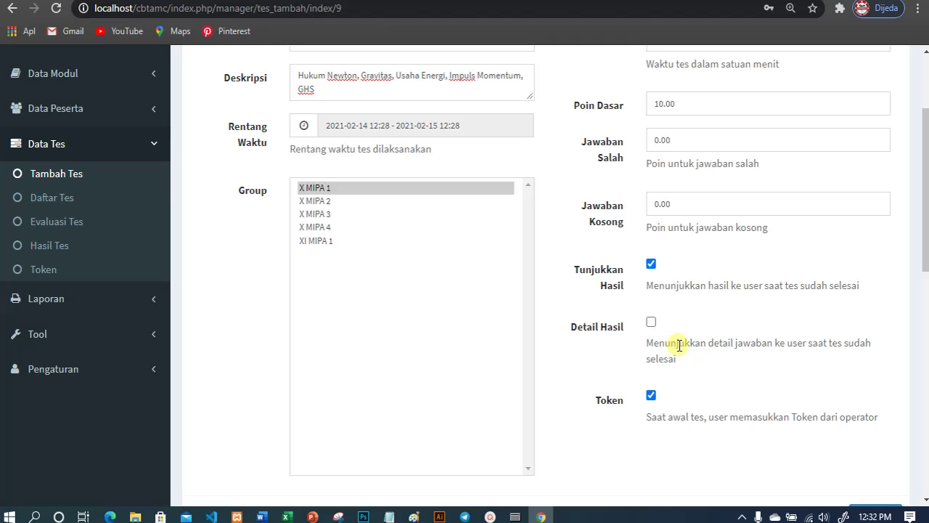
click(652, 322)
click(652, 323)
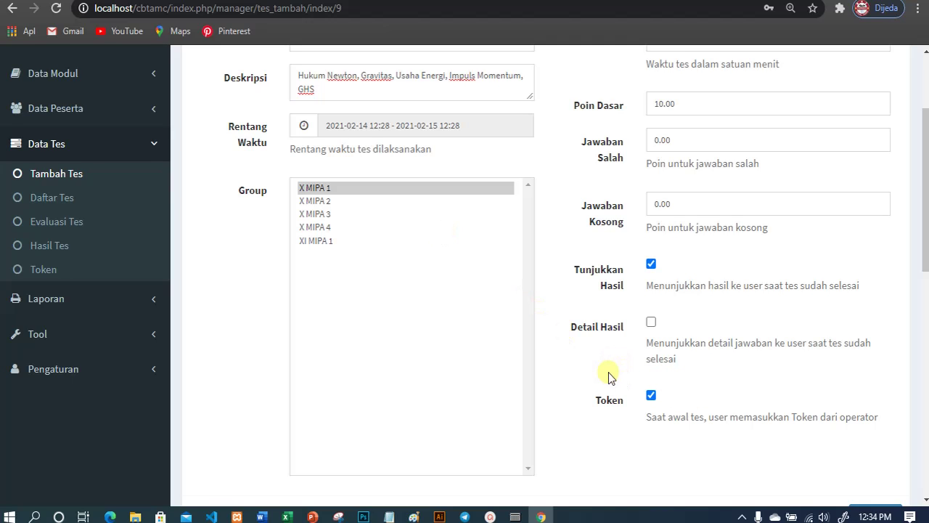
Step: Save the UJI COBA test and review its settings in the form
scroll(609, 376, down, 3)
click(878, 300)
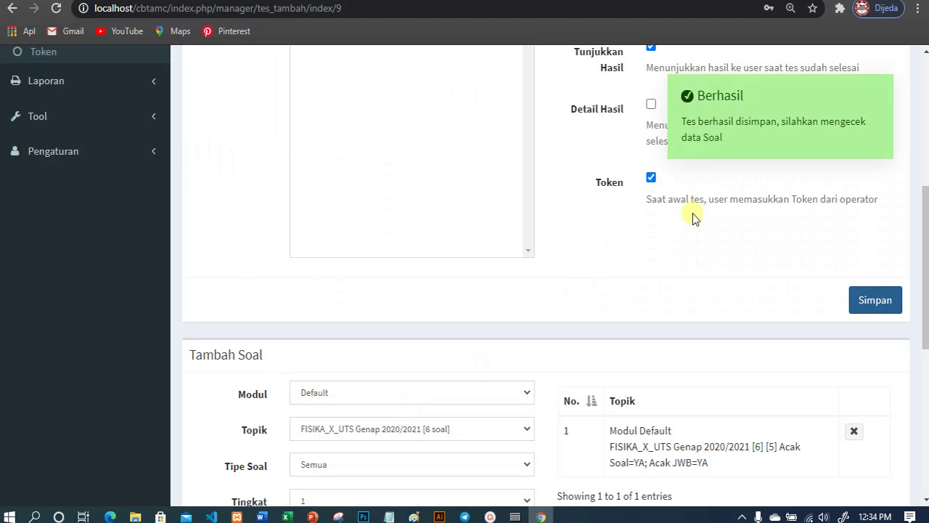
scroll(639, 270, up, 3)
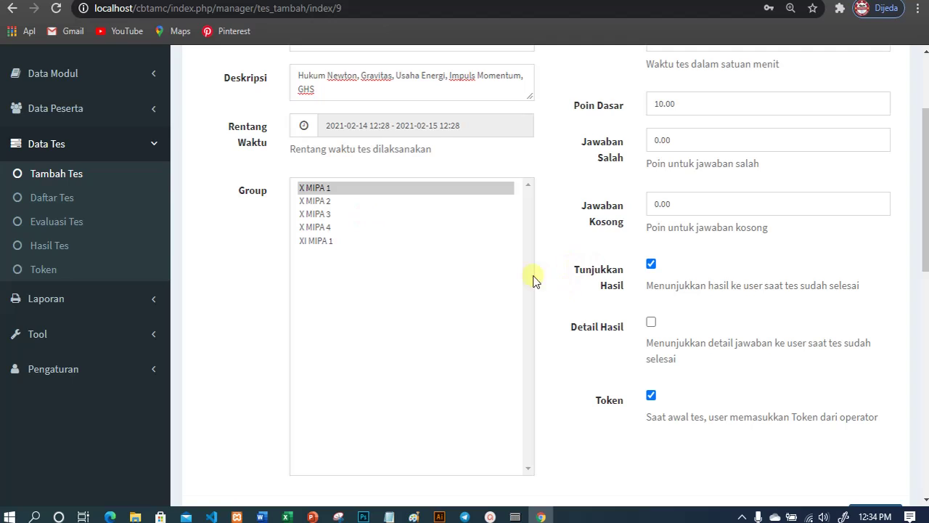
scroll(569, 314, up, 1)
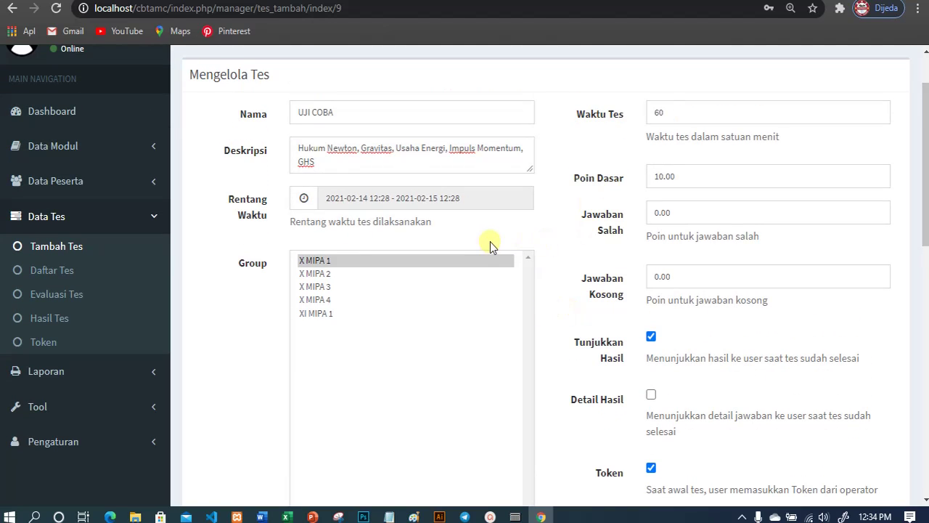
Step: Open the participant list (Daftar Peserta) under Data Peserta and examine the participants and their groups
click(90, 181)
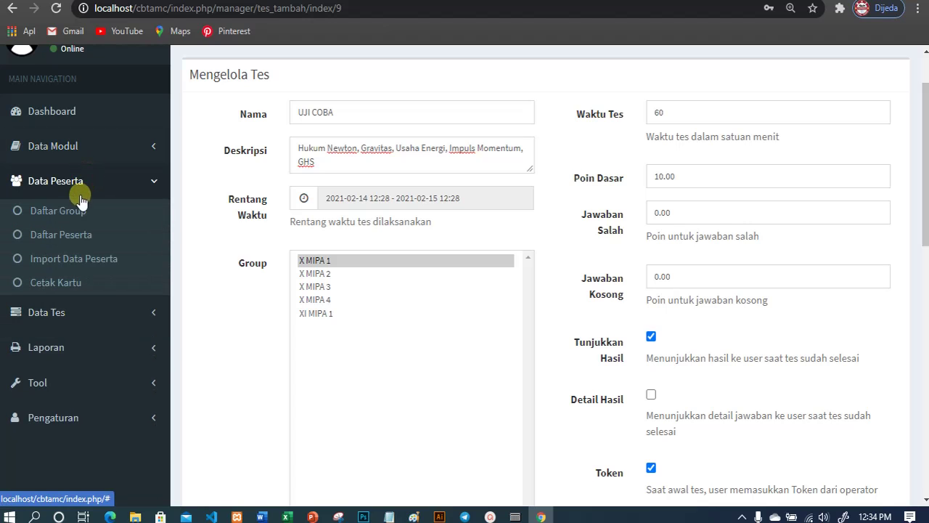
click(61, 234)
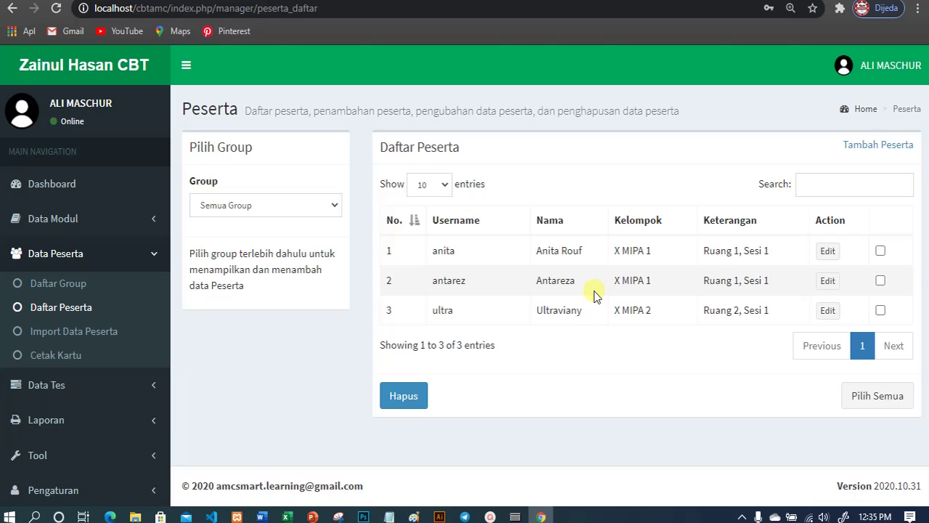
click(882, 69)
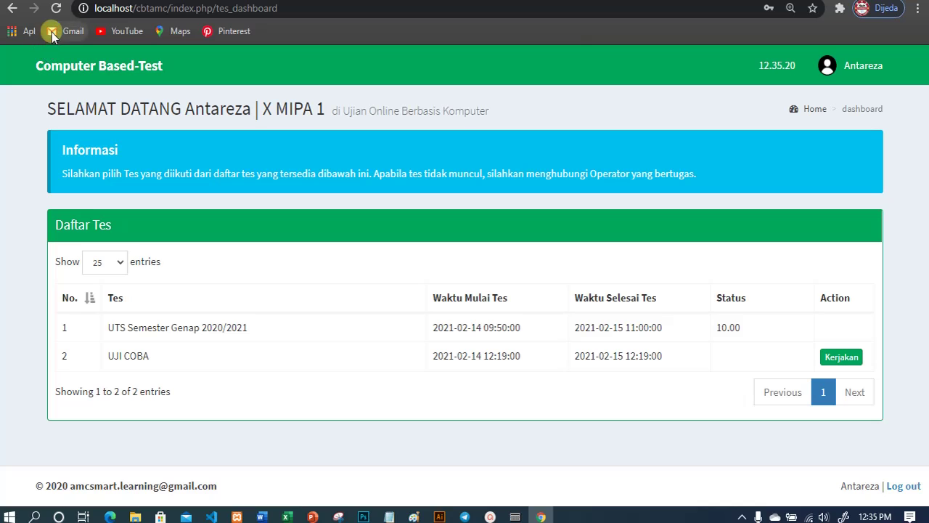
Step: Refresh the participant's test dashboard and open the UJI COBA test's confirmation page, ready for entry in its Token field
click(56, 9)
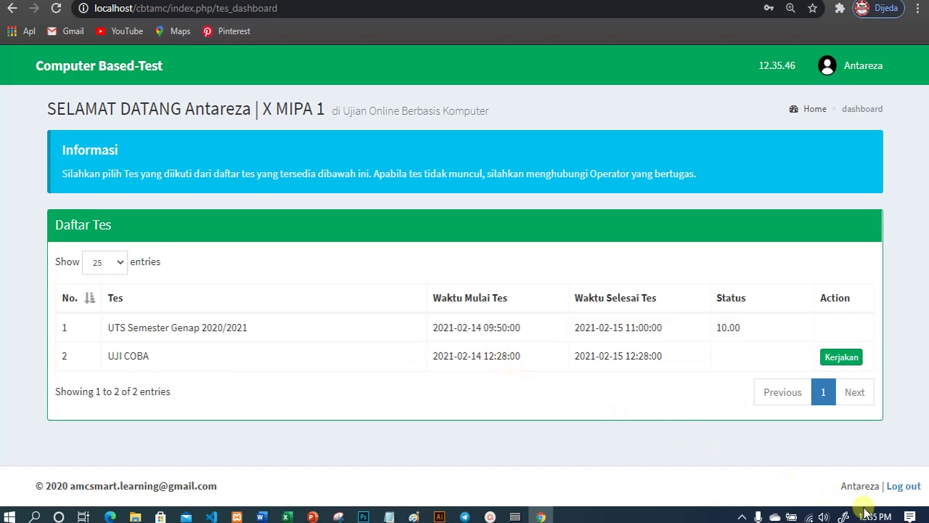
mouse_move(865, 517)
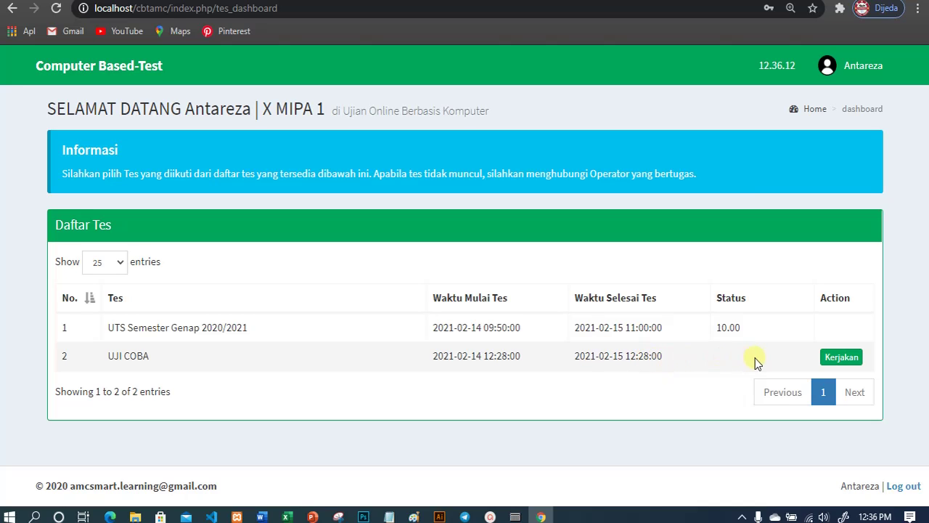
click(839, 358)
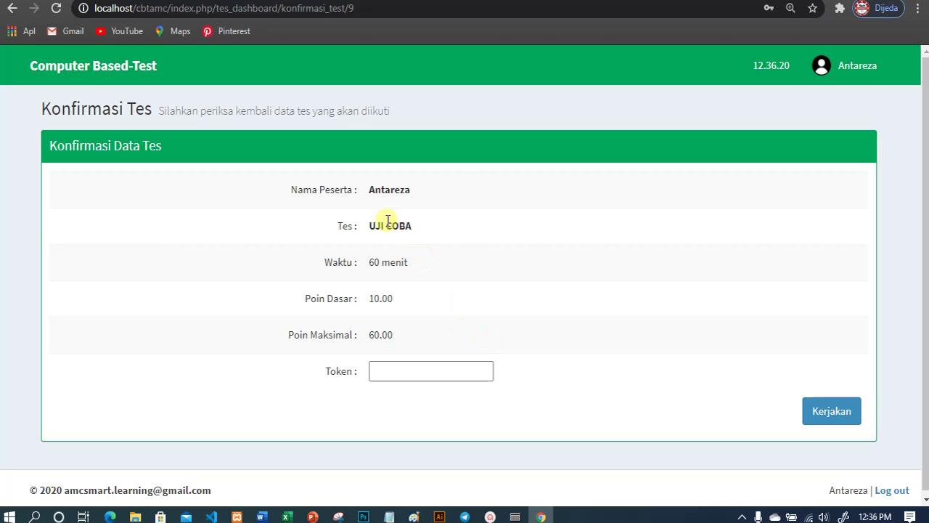
click(379, 372)
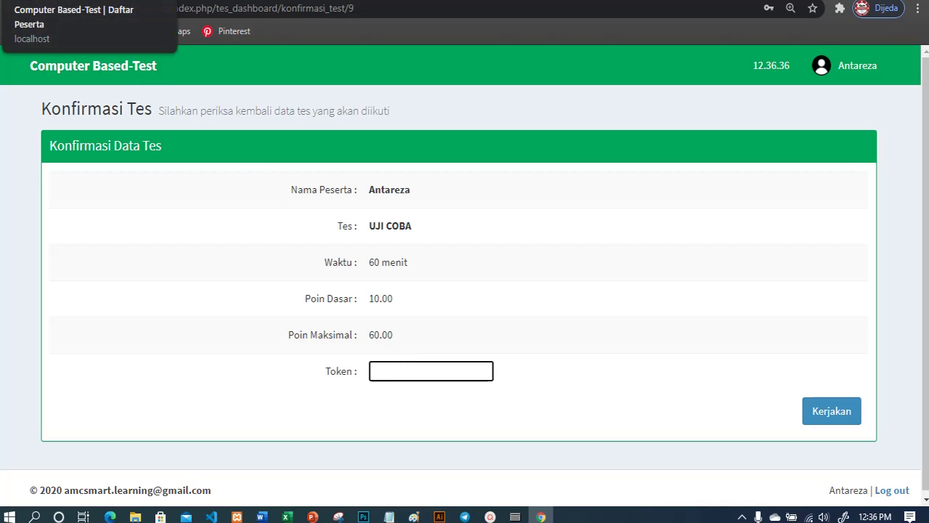
Step: Return to the administration site and open the Token page under Data Tes
click(87, 1)
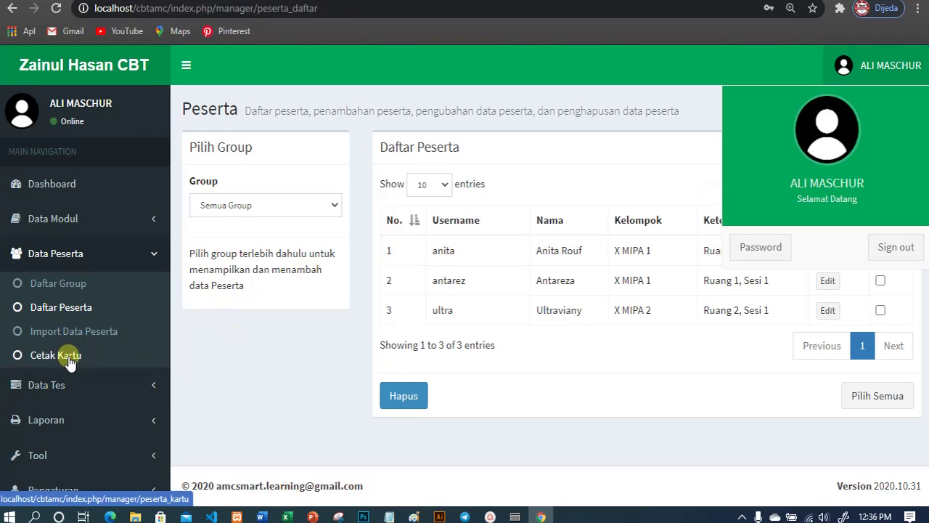
click(73, 226)
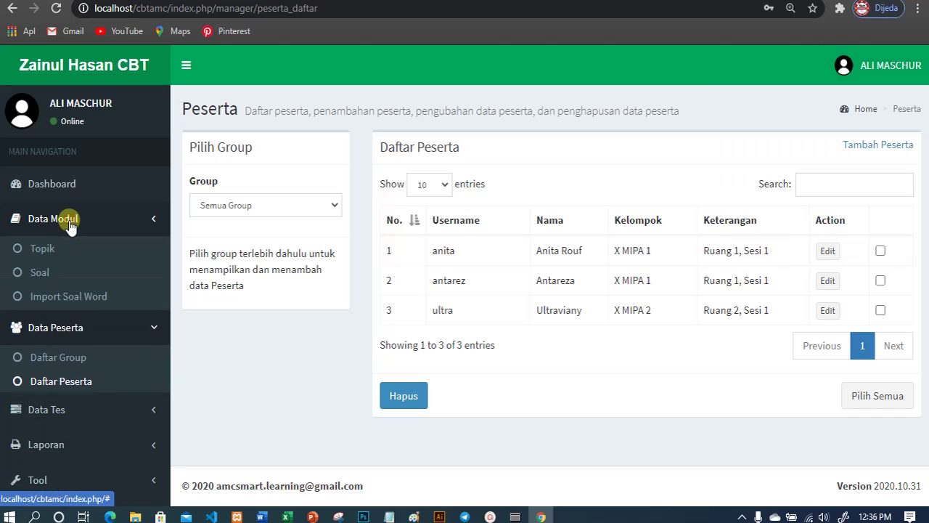
scroll(72, 301, down, 2)
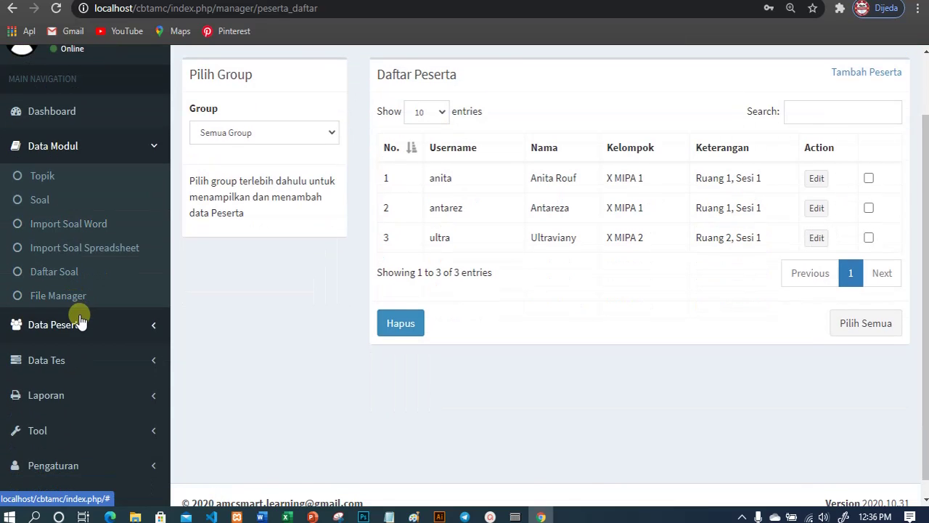
click(81, 359)
scroll(83, 352, up, 2)
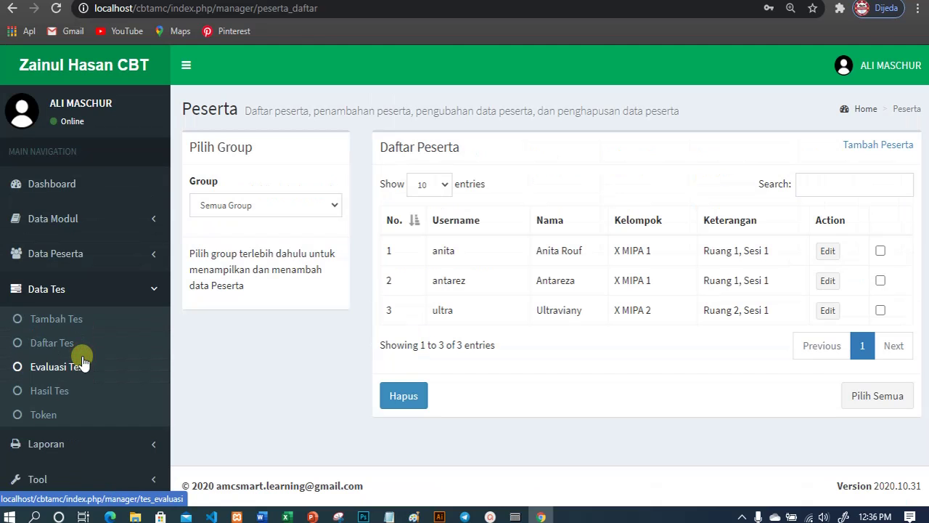
click(44, 415)
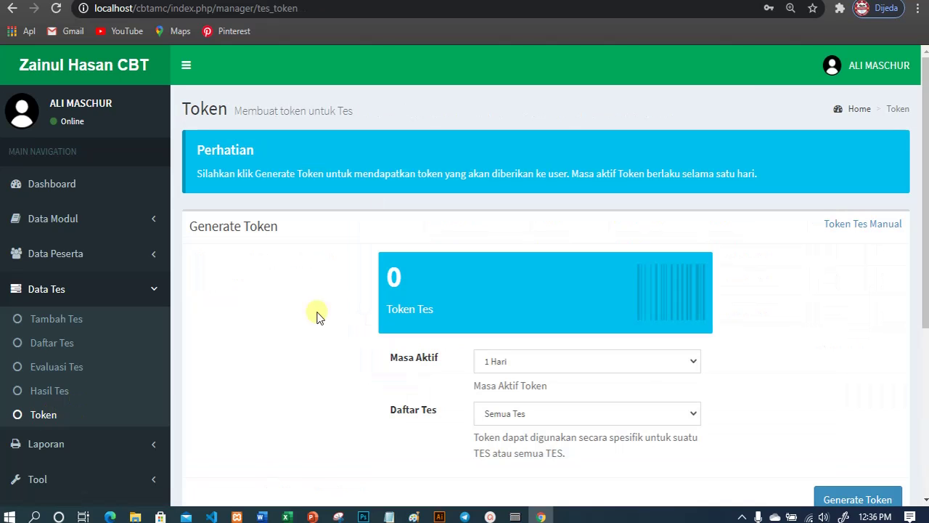
Step: Generate a token for the UJI COBA test with an active period (Masa Aktif) of 1 Hari
scroll(755, 385, down, 1)
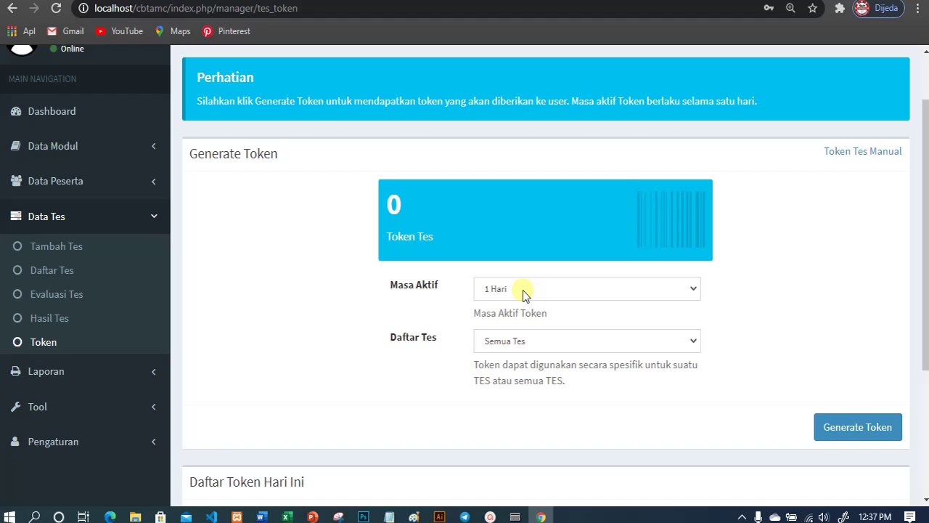
click(530, 347)
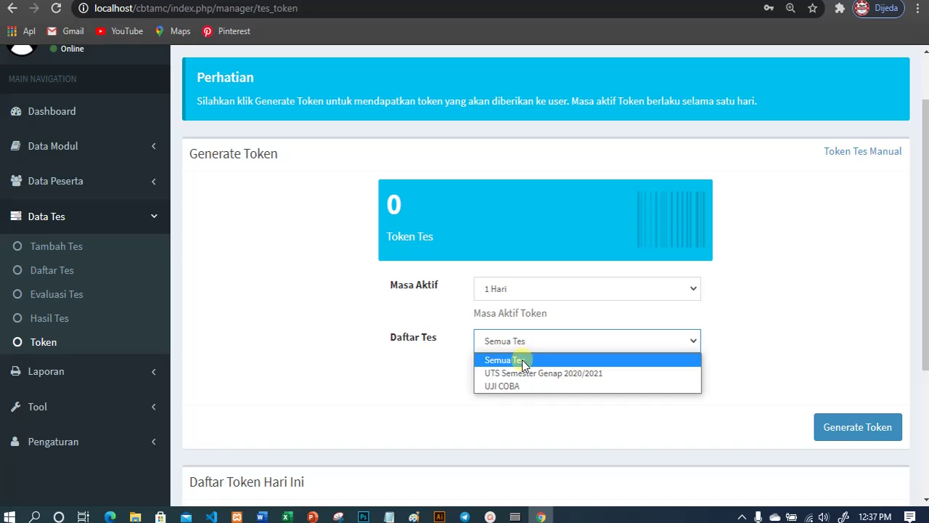
click(516, 387)
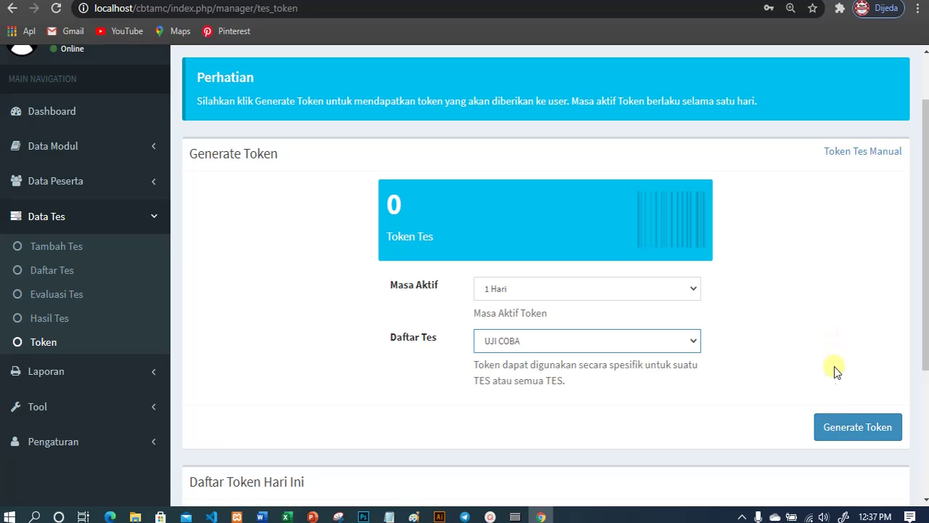
click(845, 428)
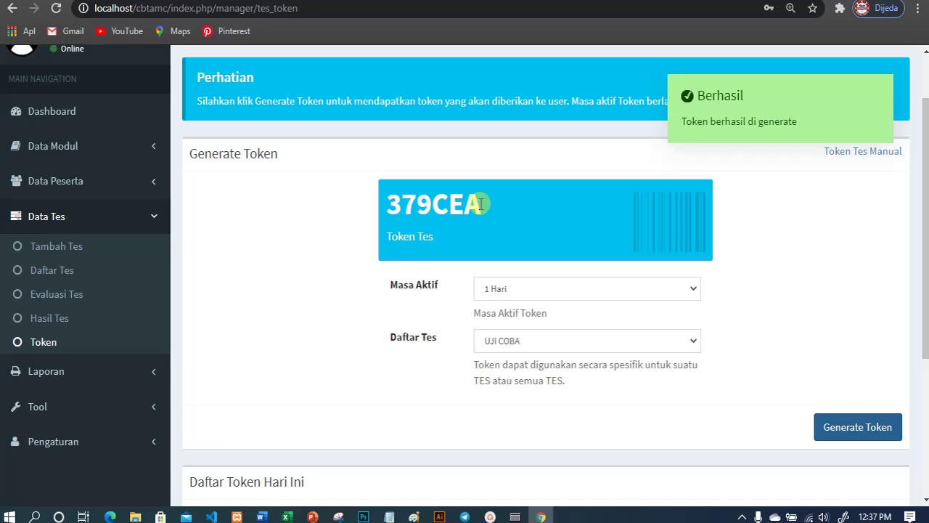
Step: Copy the generated test token and switch to the participant's UJI COBA confirmation page
drag(480, 204, 384, 205)
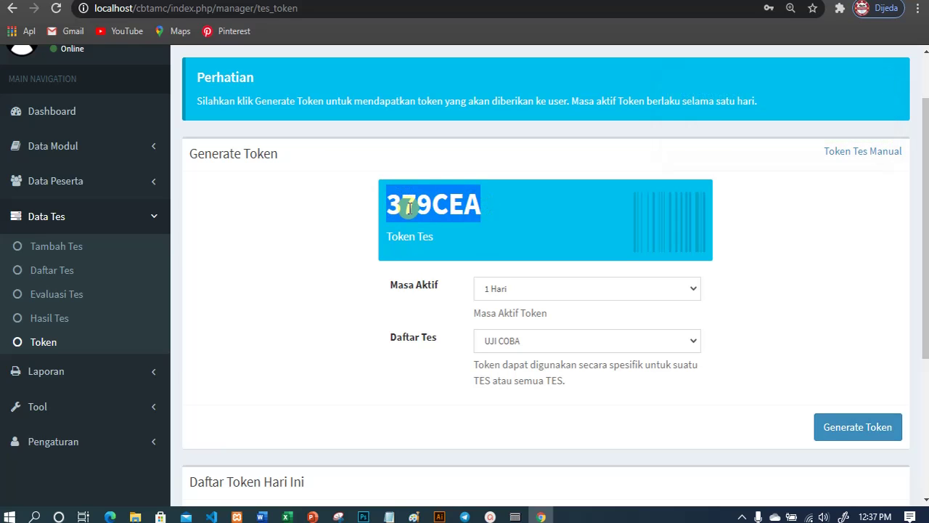
right_click(409, 208)
click(423, 218)
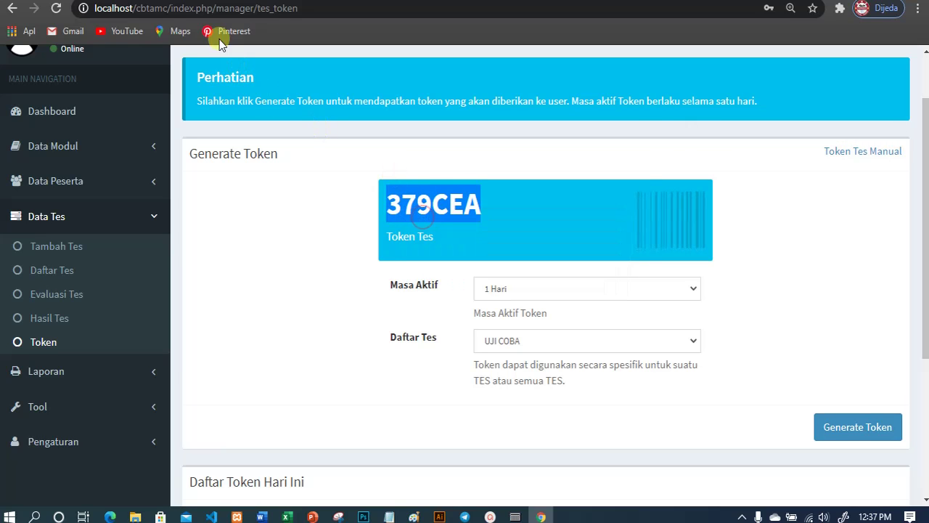
key(ctrl+Tab)
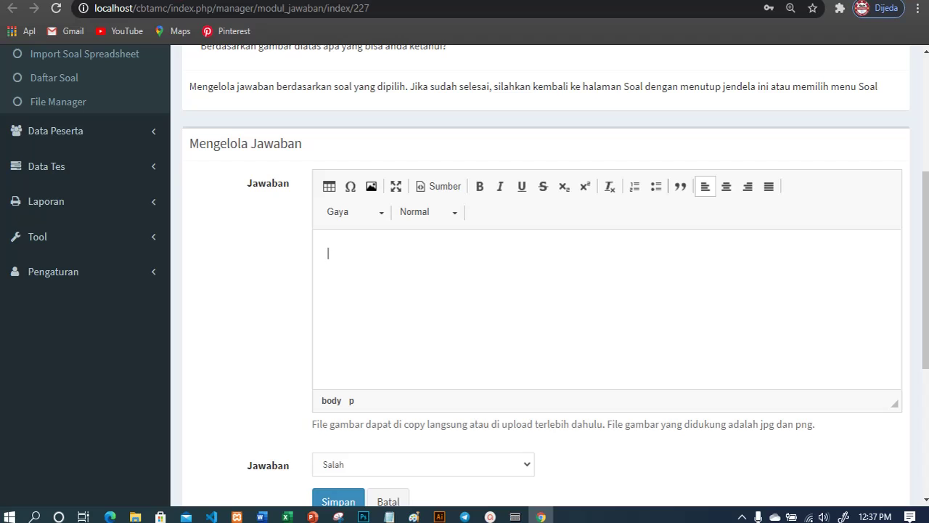
key(ctrl+Tab)
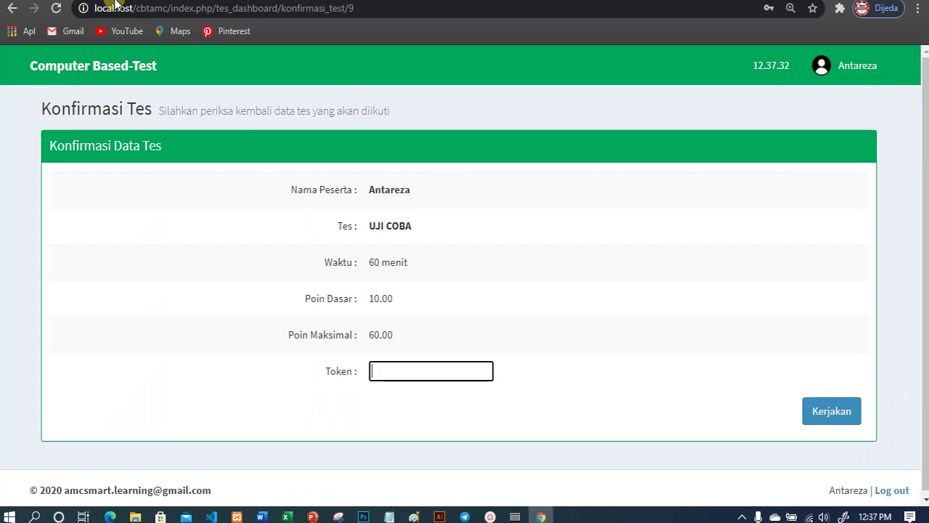
Step: Paste the copied test token into the Token field and start the UJI COBA test
right_click(394, 371)
click(430, 257)
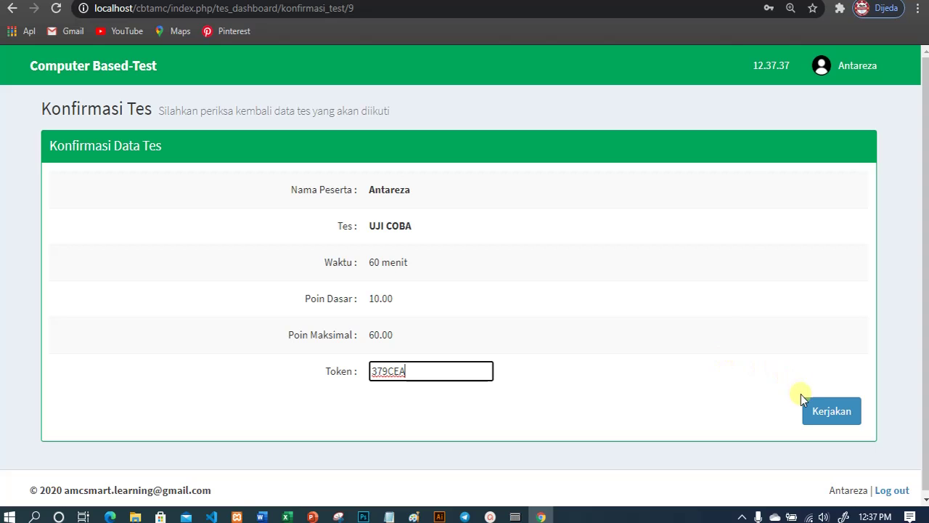
click(829, 411)
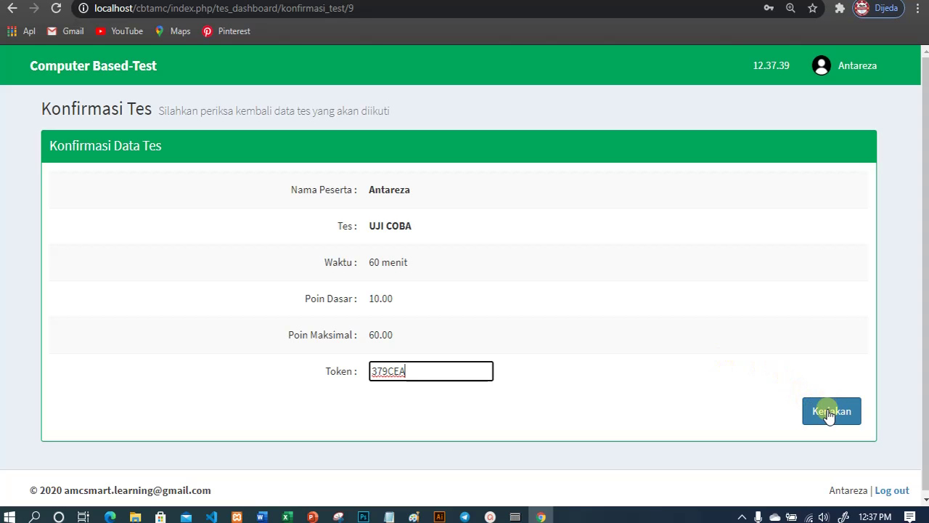
click(832, 412)
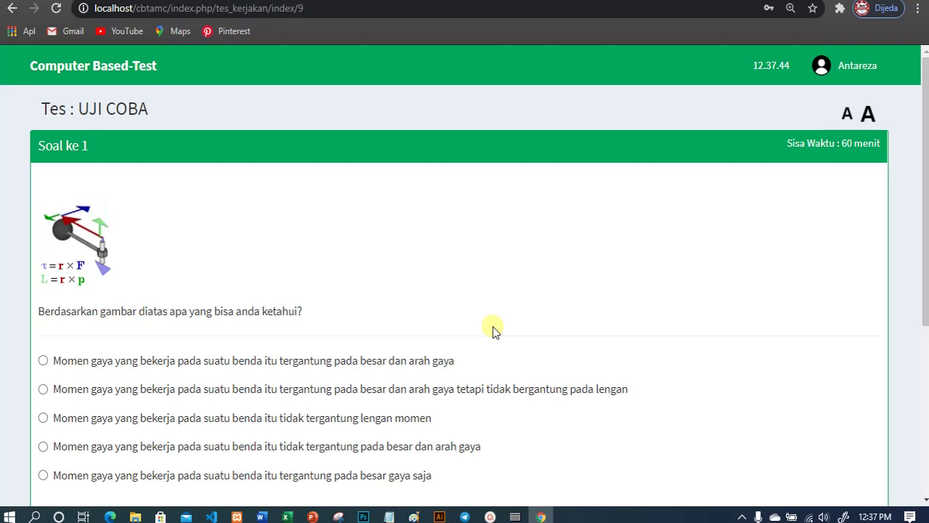
Step: Examine question 1's figure and answer options, the Ragu-ragu and Soal Selanjutnya controls, and the Daftar Soal question list
scroll(494, 327, down, 3)
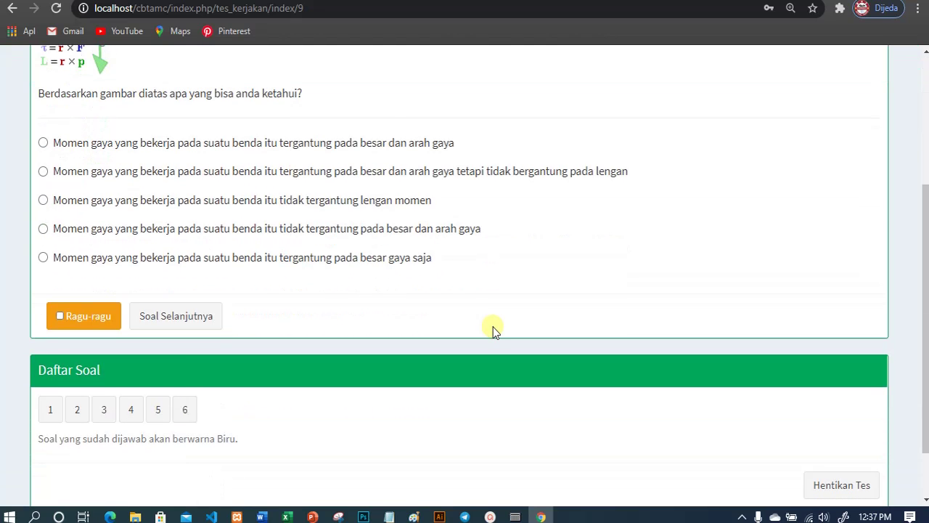
scroll(494, 327, up, 2)
scroll(493, 331, up, 1)
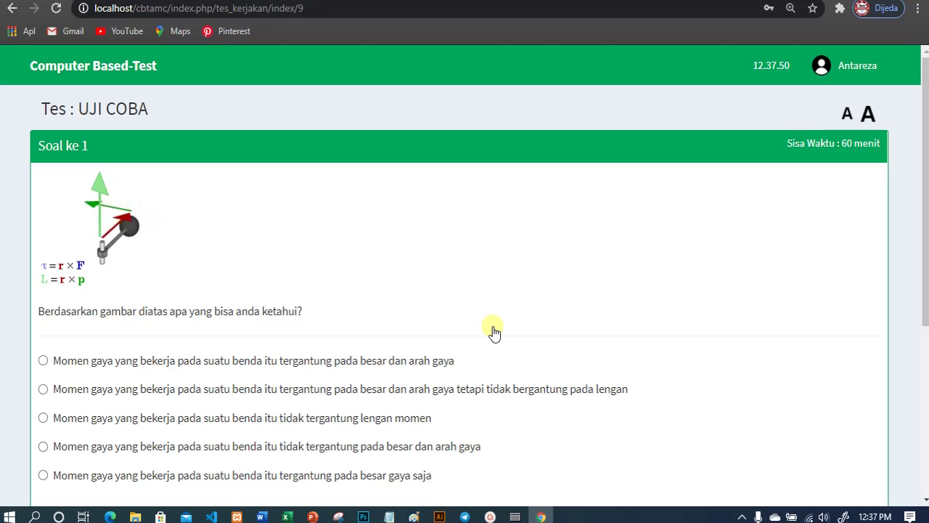
scroll(493, 331, down, 2)
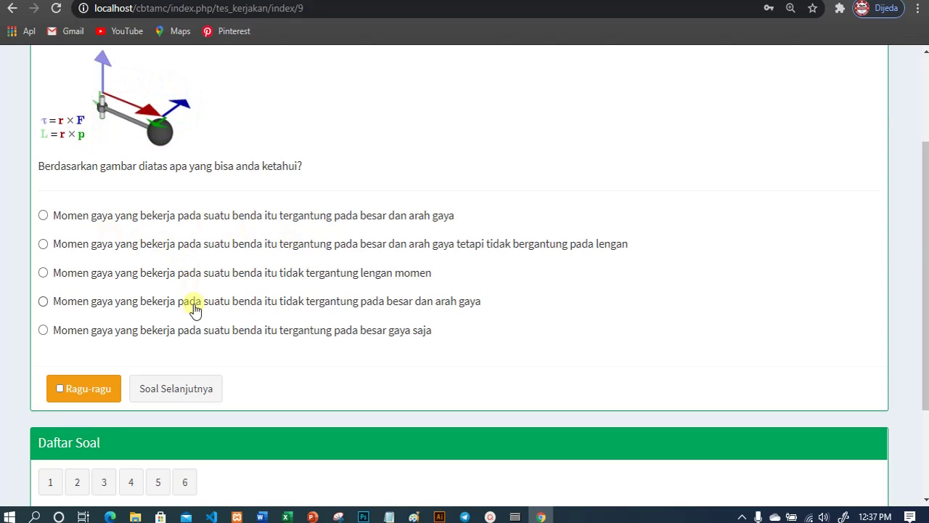
scroll(379, 281, up, 2)
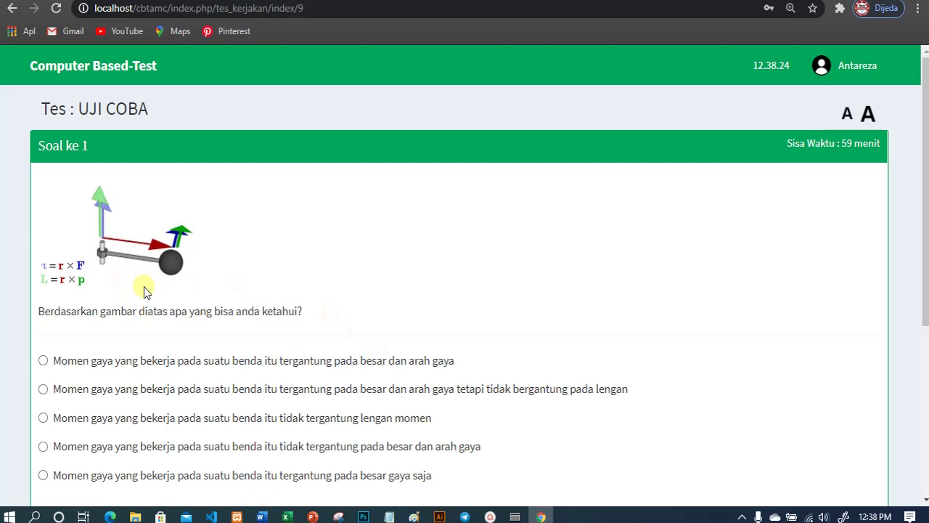
scroll(255, 307, down, 4)
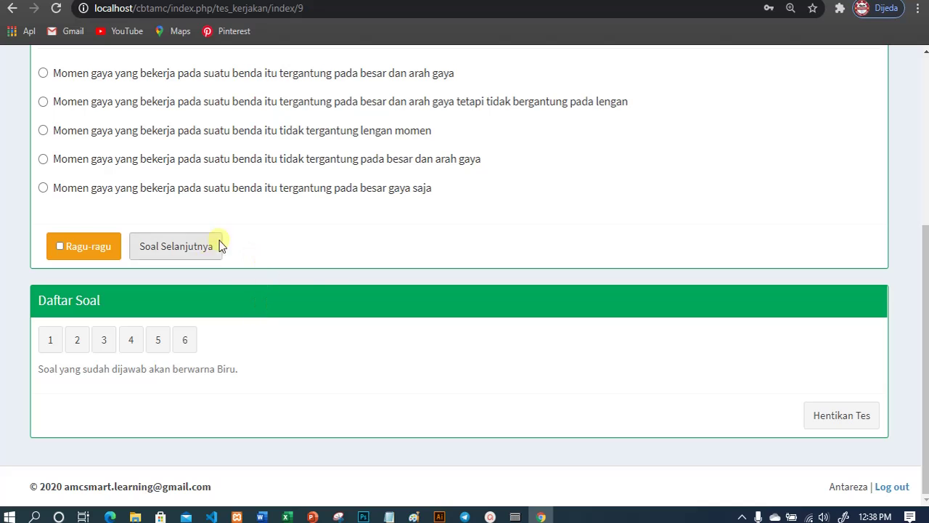
scroll(312, 209, up, 2)
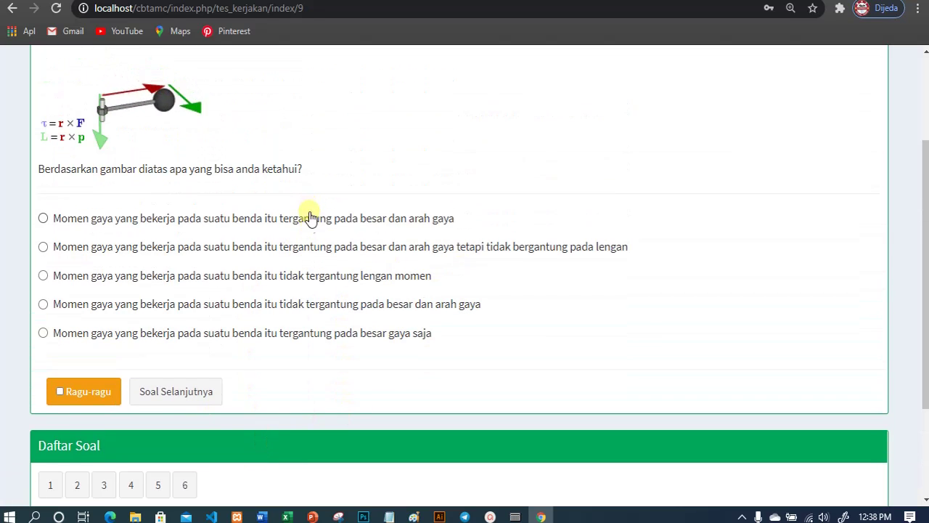
scroll(138, 290, down, 1)
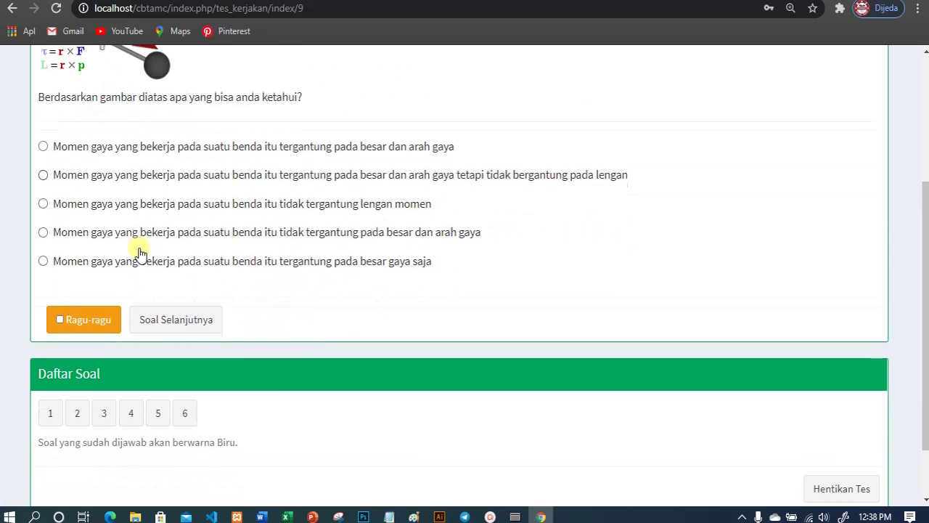
Step: Answer question 1 with the option ending in "tetapi tidak bergantung pada lengan"
click(43, 174)
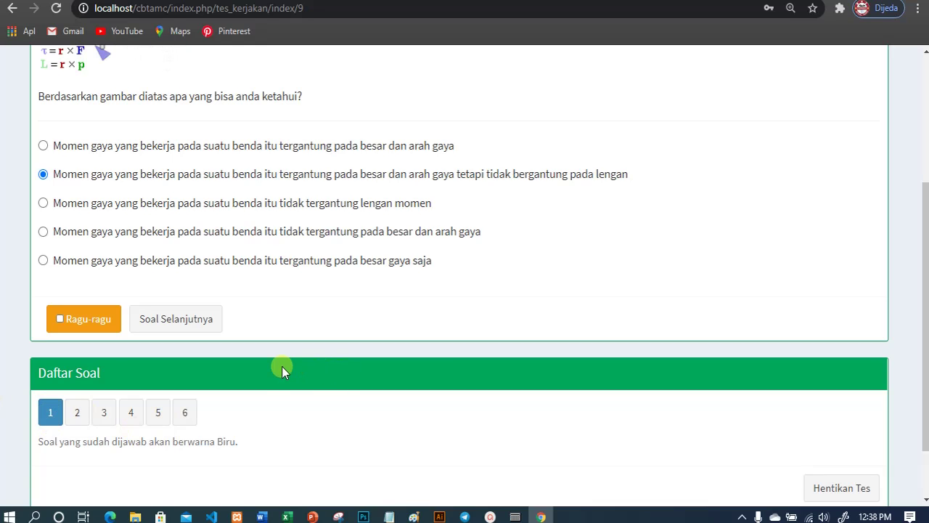
scroll(628, 256, up, 2)
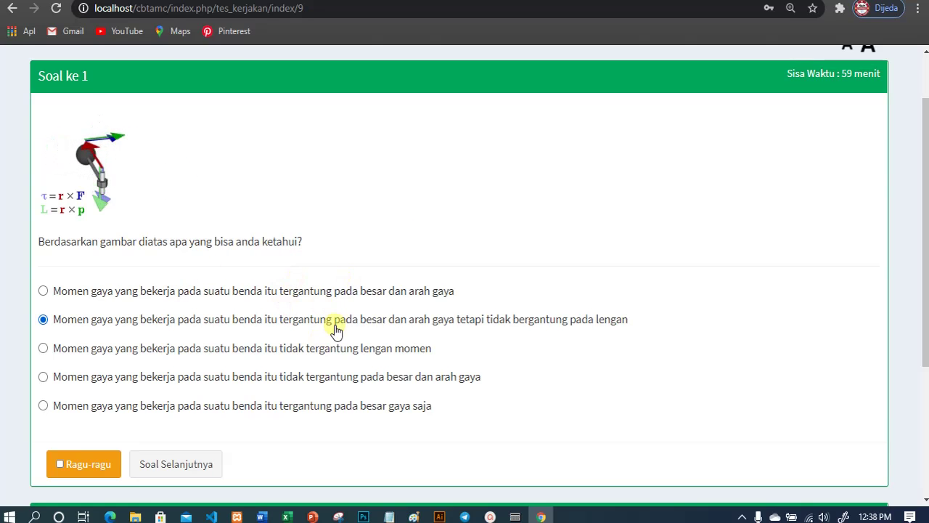
scroll(335, 330, down, 1)
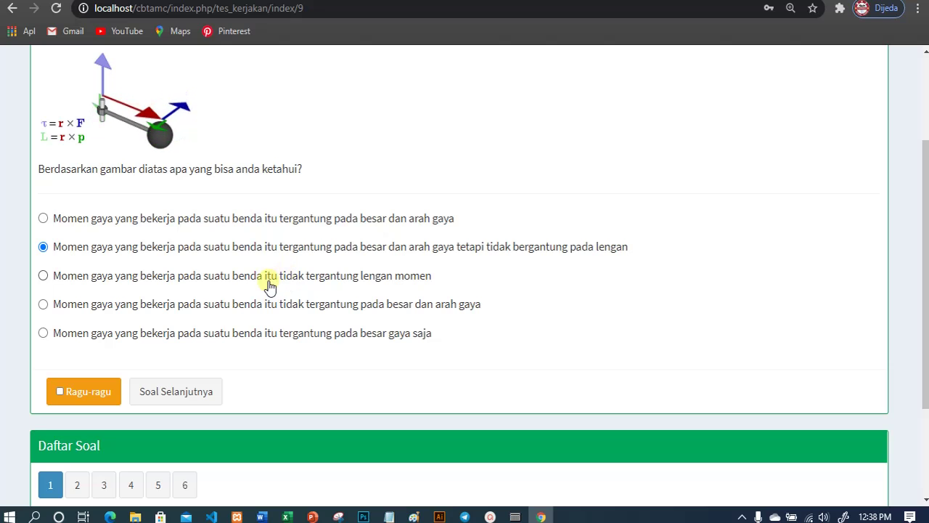
Step: Change question 1's answer to "Momen gaya yang bekerja pada suatu benda itu tidak tergantung lengan momen"
click(42, 277)
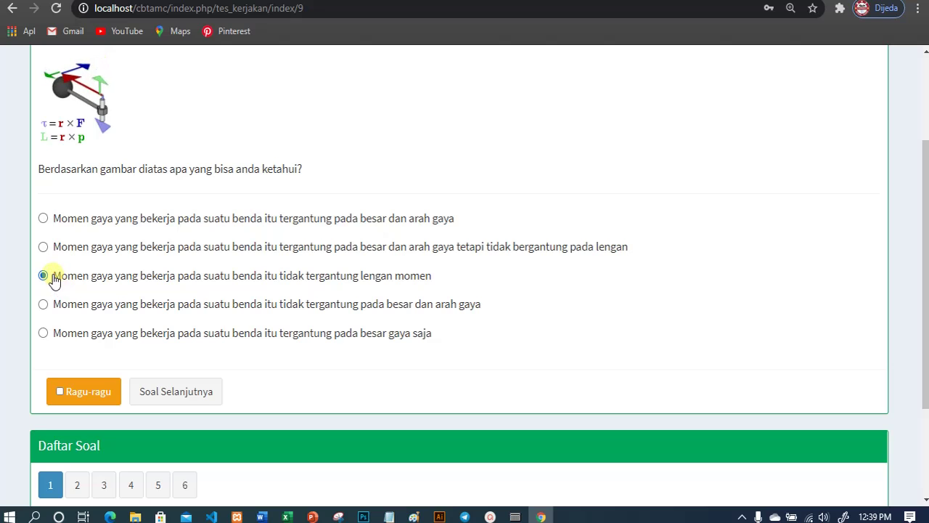
scroll(503, 336, up, 1)
scroll(503, 336, up, 2)
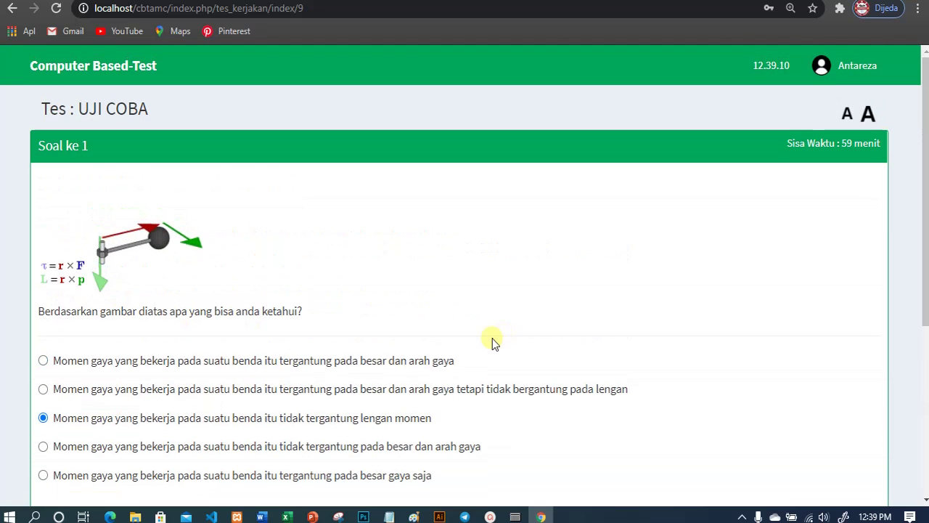
scroll(594, 320, down, 1)
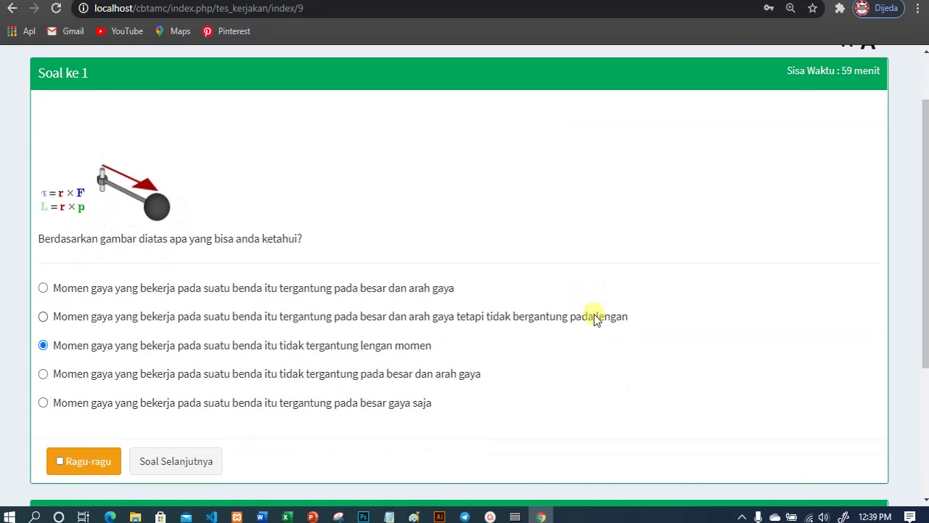